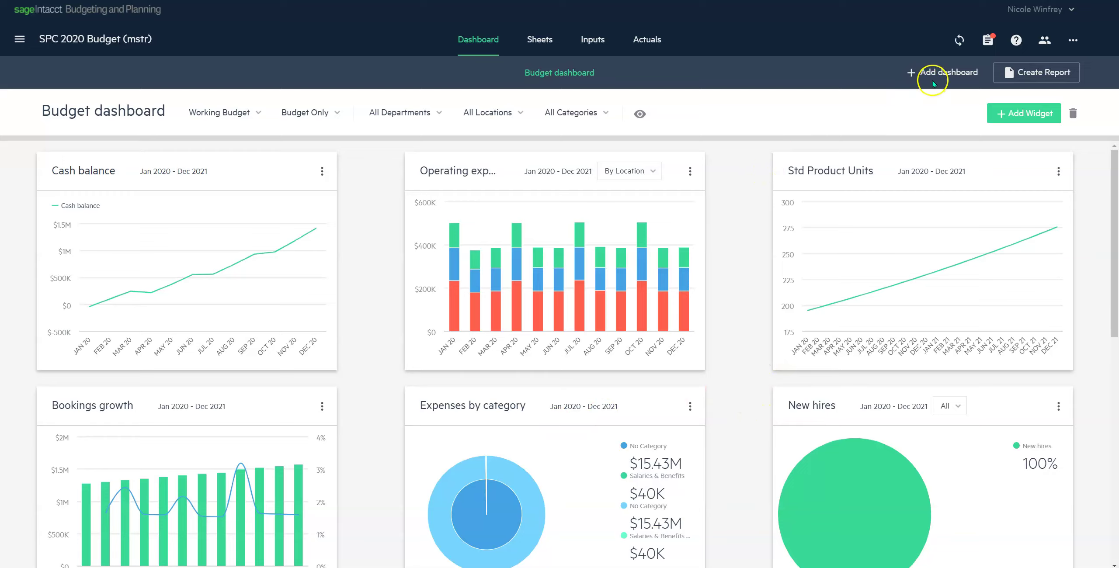
Step: Look through the catalogue of widgets available for the budget dashboard without adding any
left_click(1010, 119)
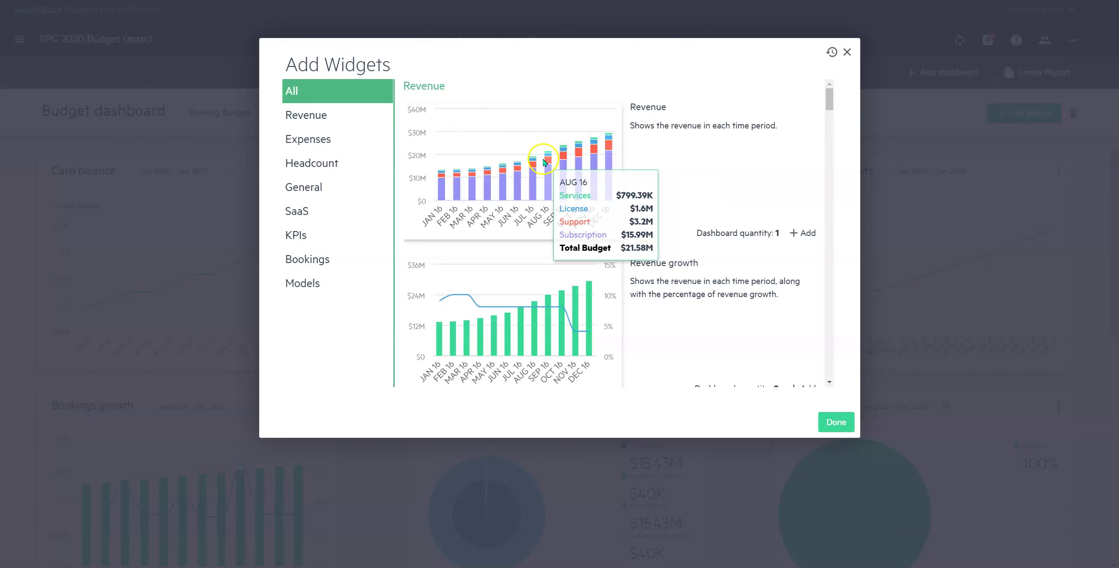
scroll(545, 163, "down", 12)
scroll(548, 167, "down", 10)
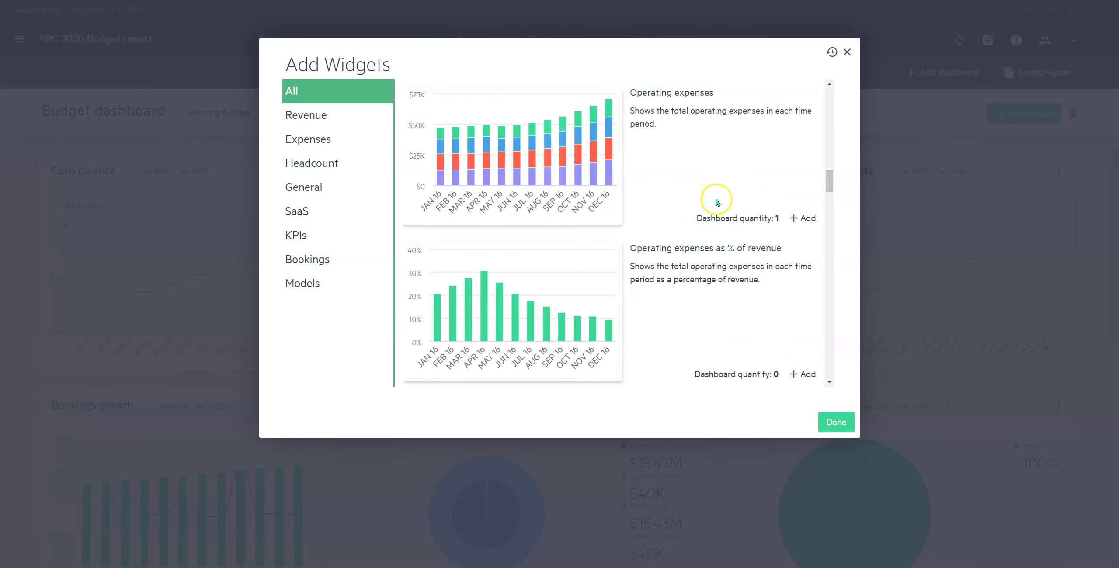
left_click(847, 52)
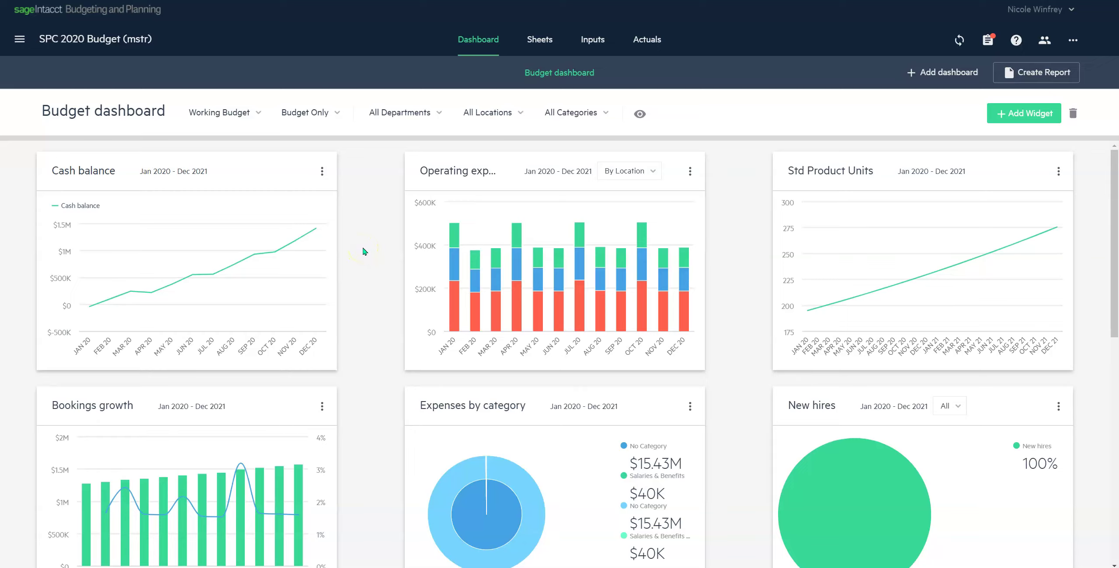
Step: View the Profit & Loss sheet and expand SPC-East under Sales to its product lines
left_click(539, 44)
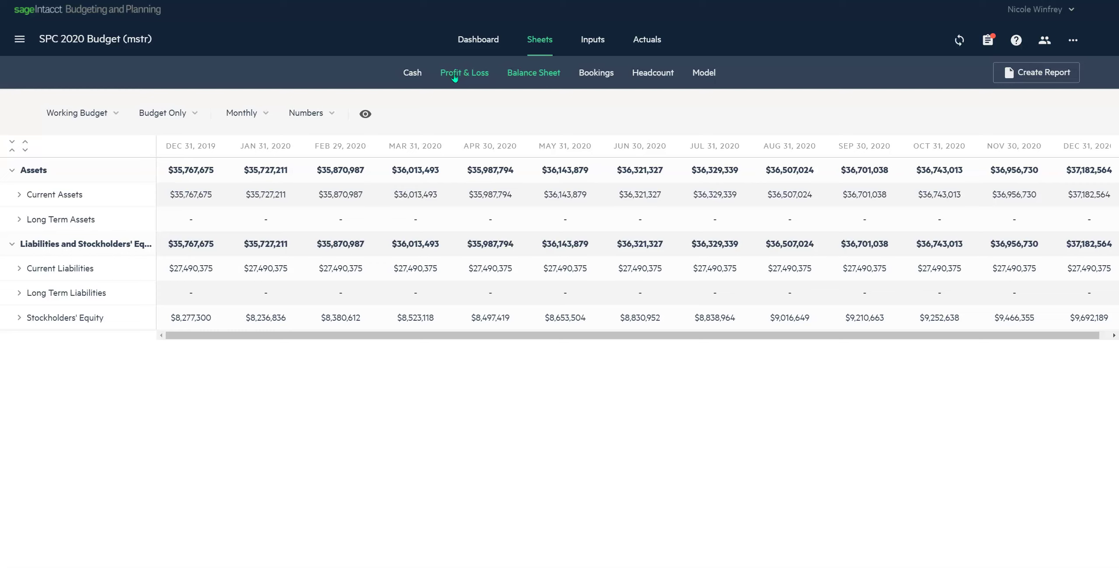
left_click(472, 75)
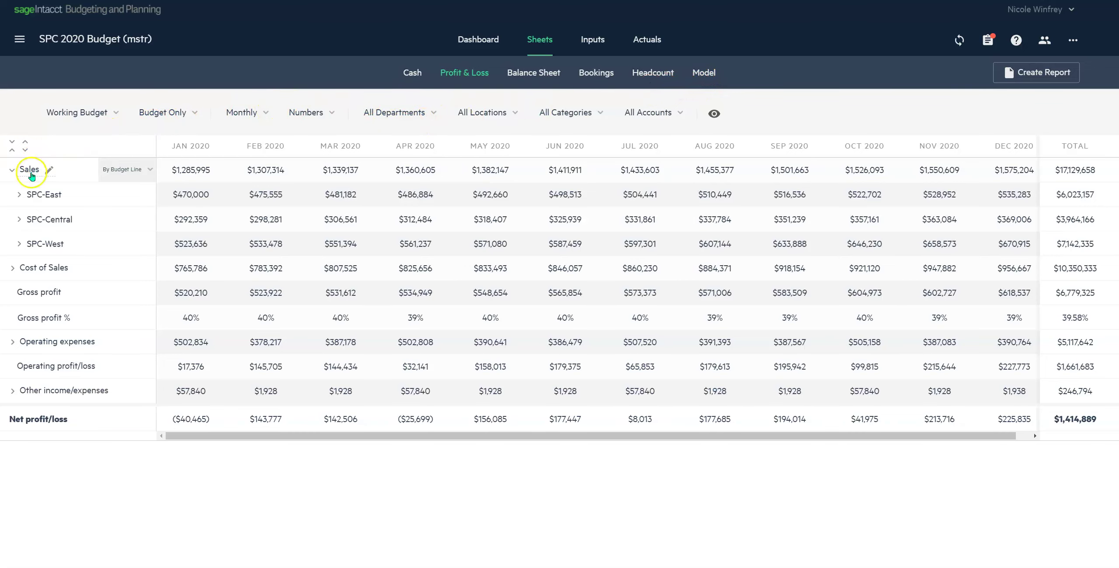
left_click(20, 195)
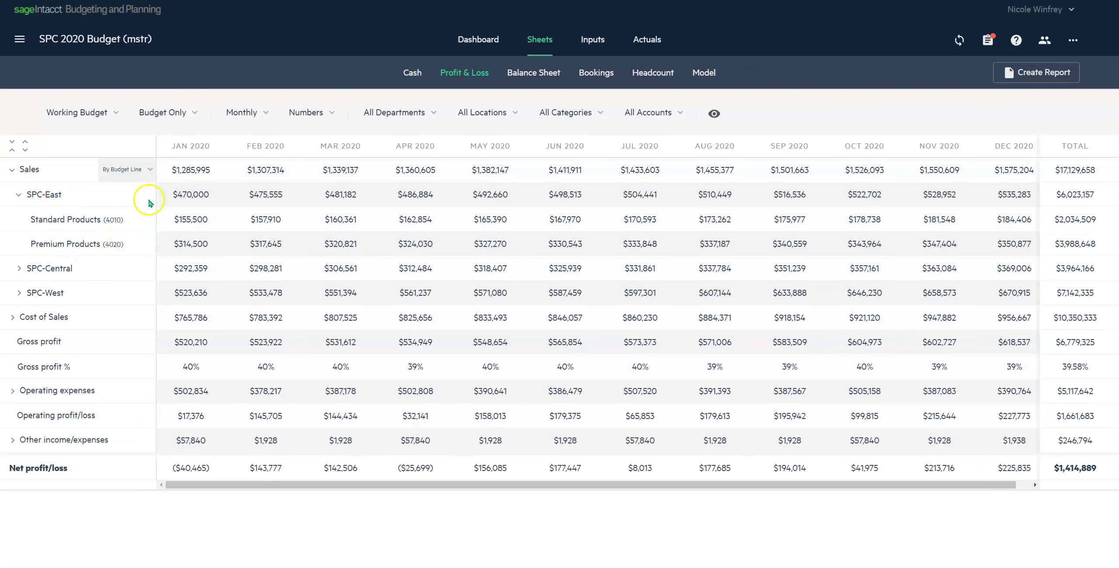
Step: Filter the Profit & Loss sheet to the Sales department
left_click(434, 115)
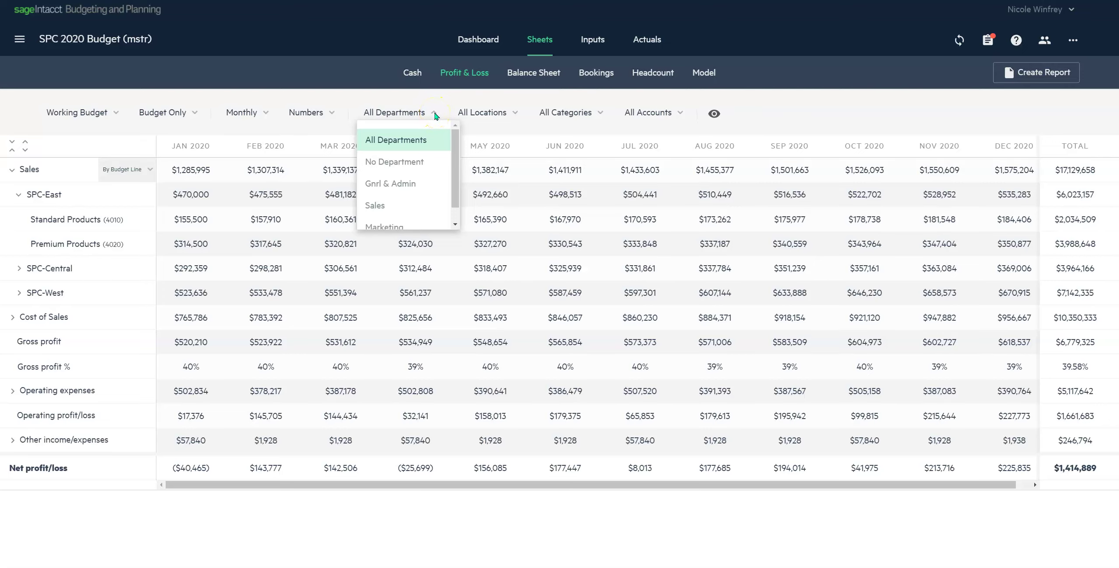
left_click(435, 116)
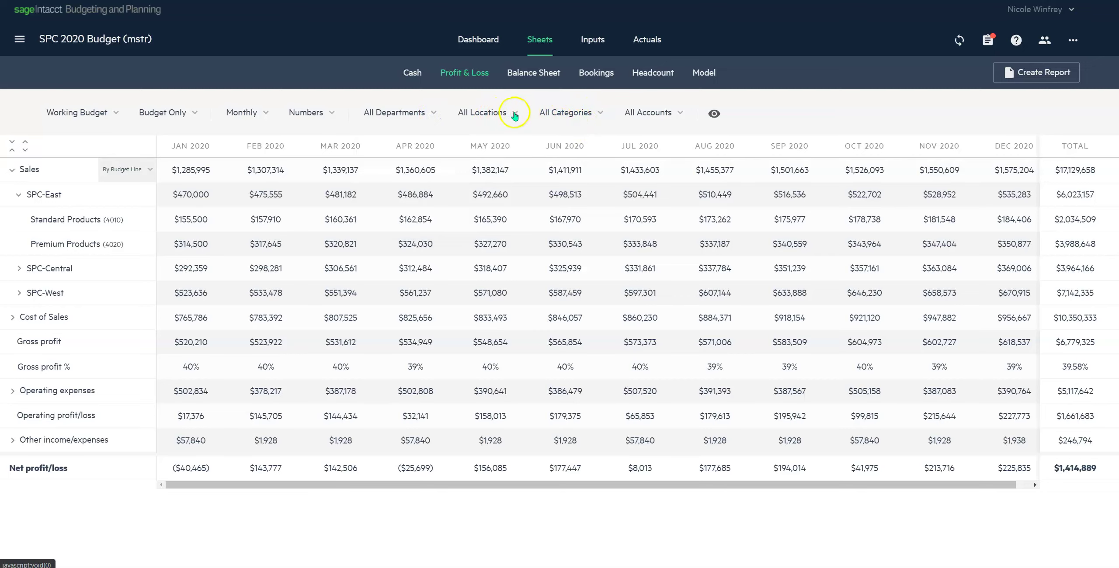
left_click(434, 114)
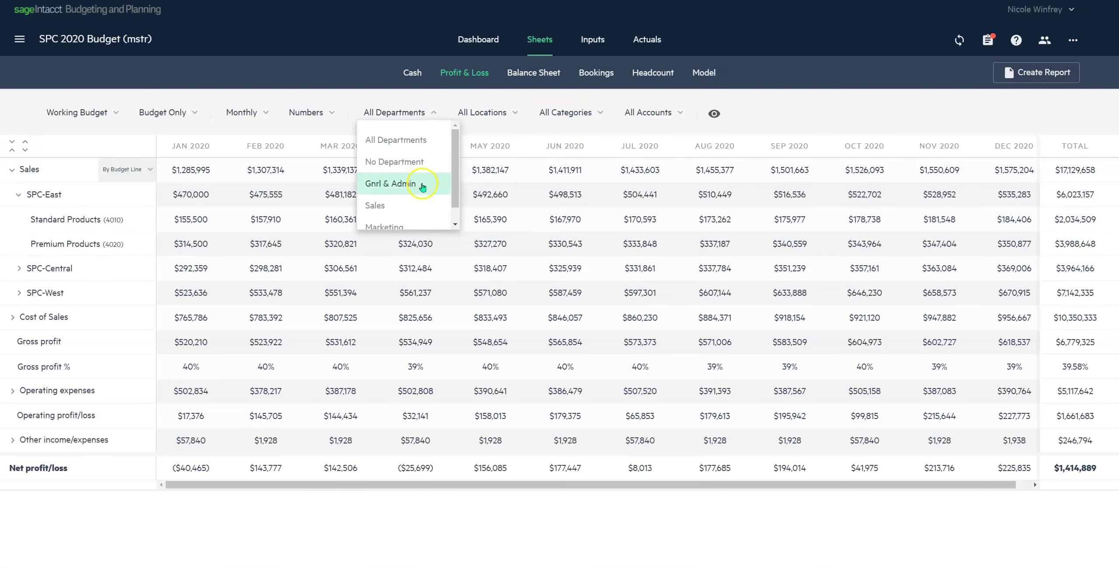
left_click(420, 204)
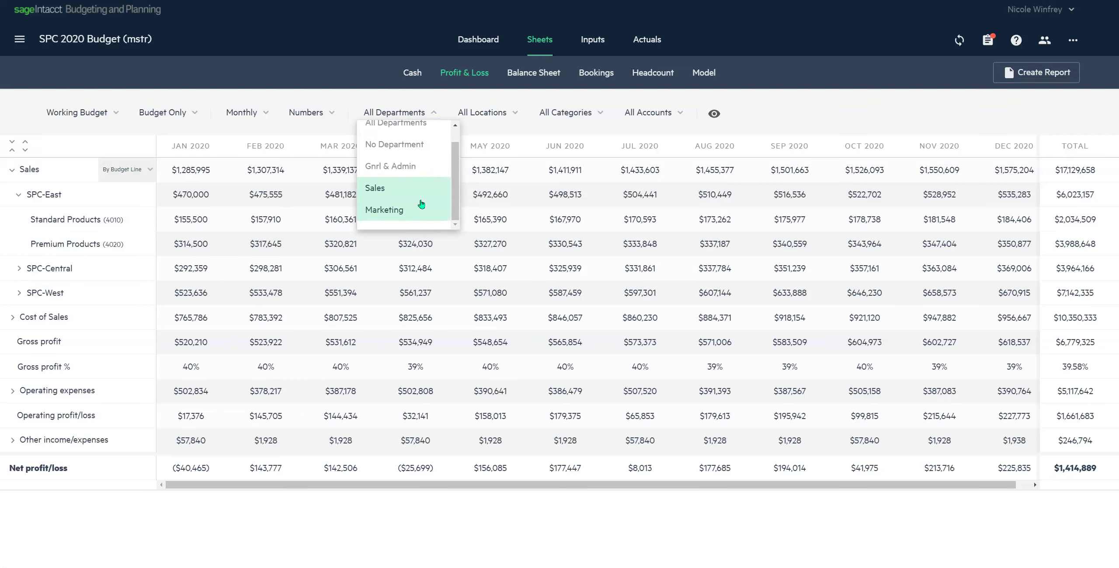
left_click(421, 202)
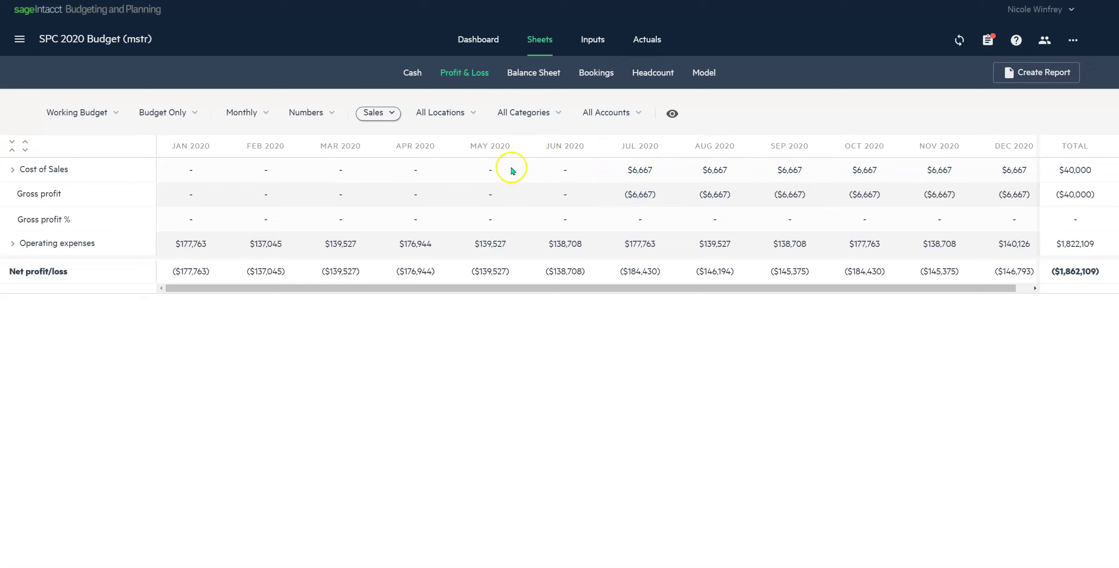
Step: Filter the Profit & Loss sheet to Gnrl & Admin and expand its operating expenses down to the locations
left_click(392, 113)
left_click(407, 183)
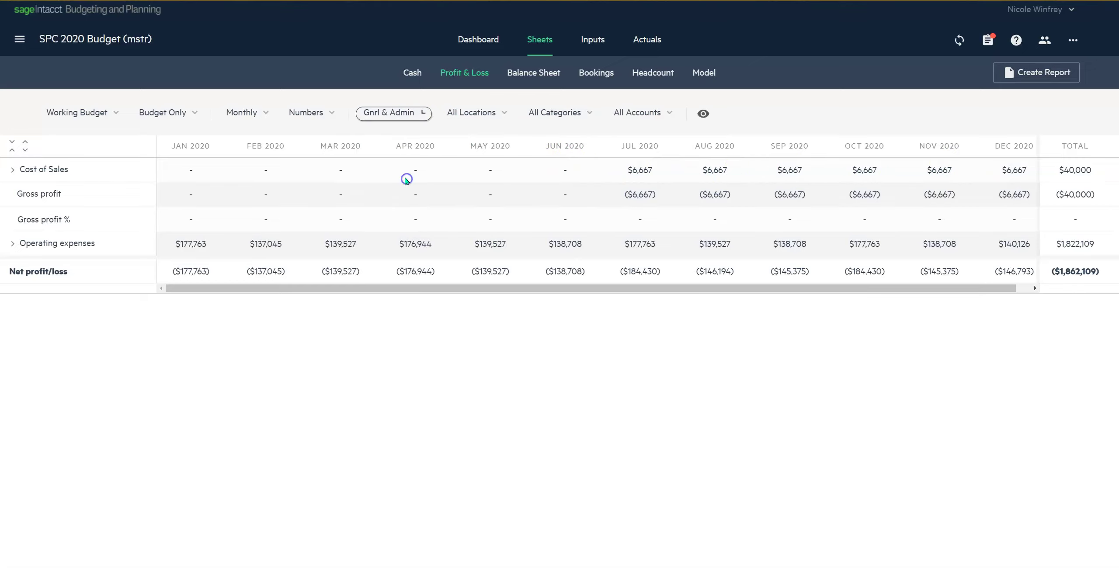
left_click(13, 172)
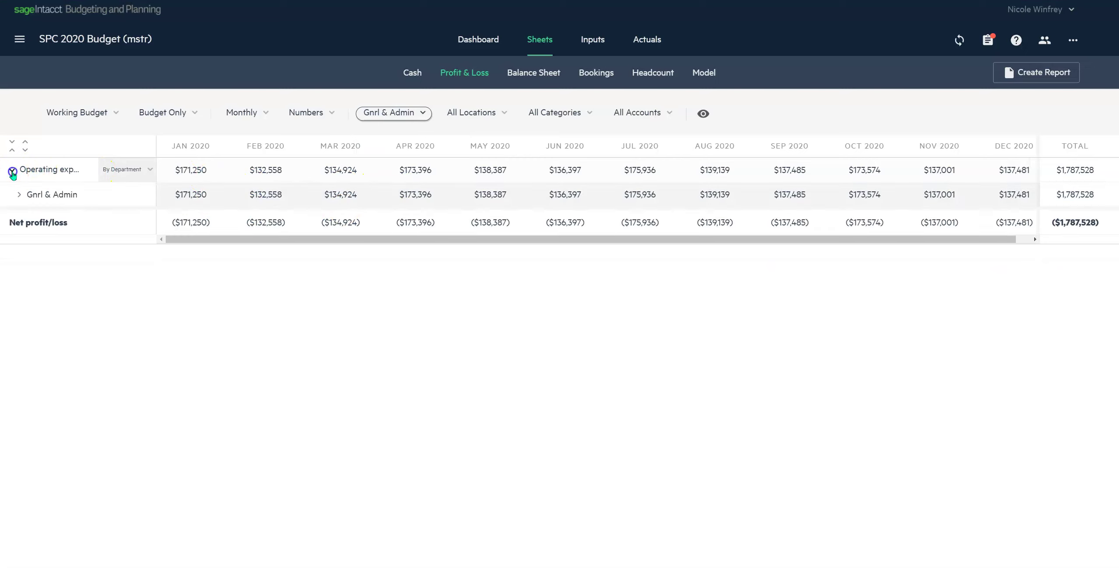
left_click(18, 194)
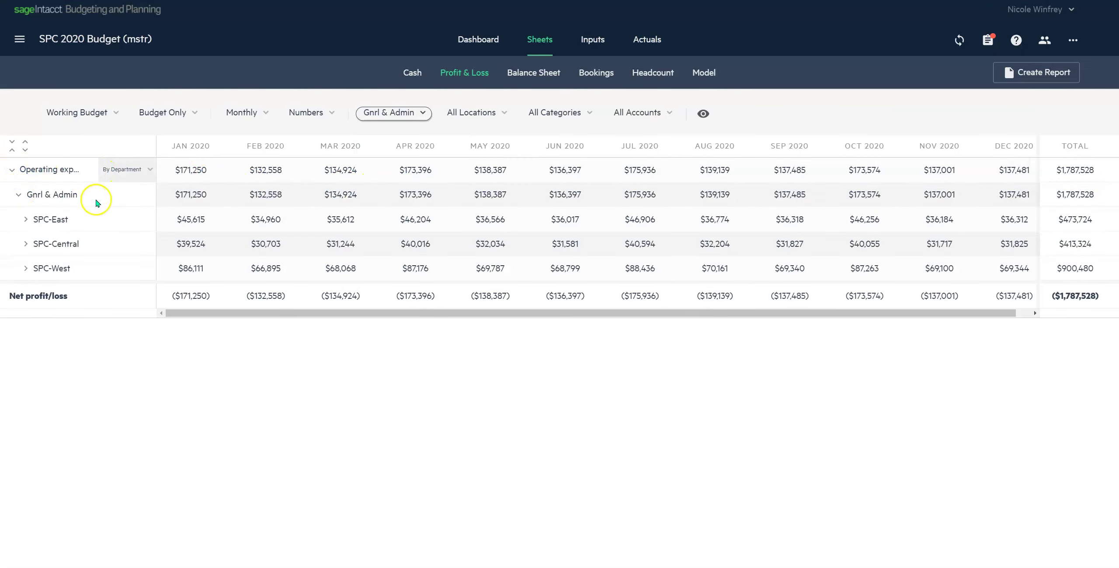
Step: Reset the Profit & Loss sheet's department filter to All Departments
left_click(422, 113)
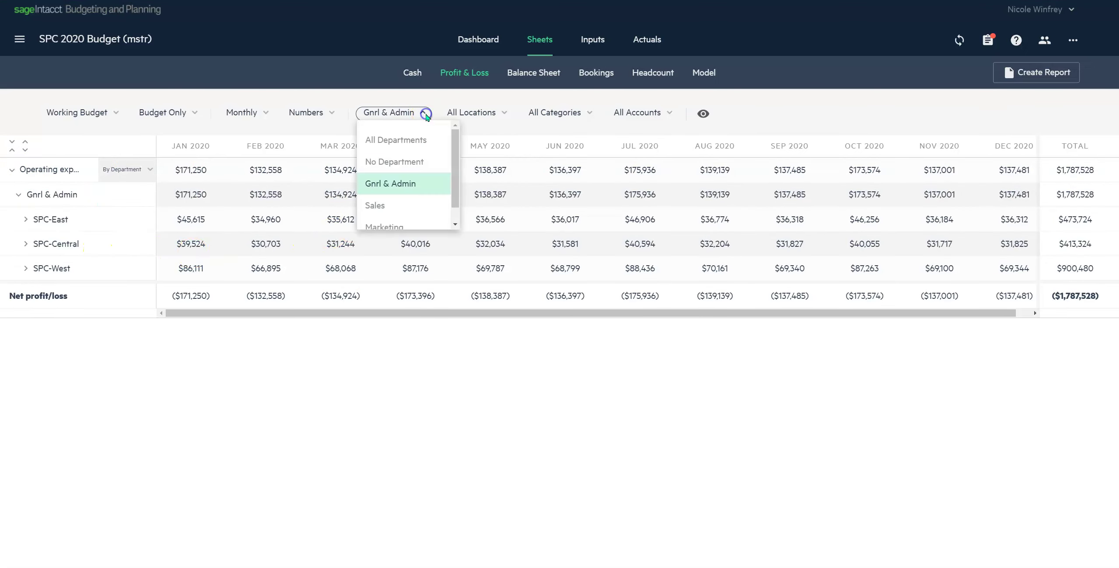
left_click(417, 141)
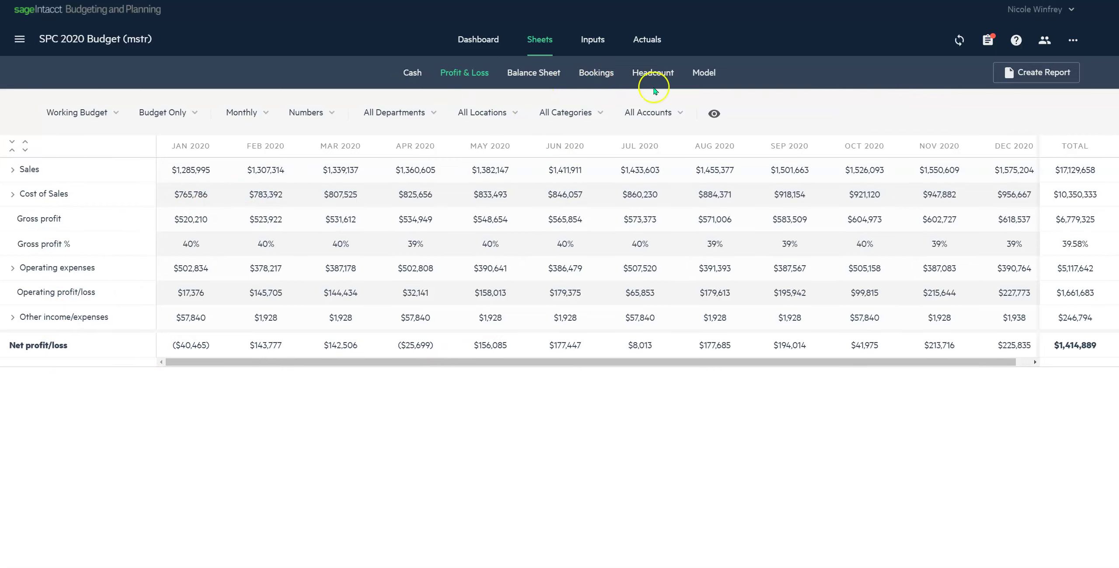
Step: Expand SPC-East's Sales group in the budget inputs and open its Standard Products line, followed by Add-on Products
left_click(594, 41)
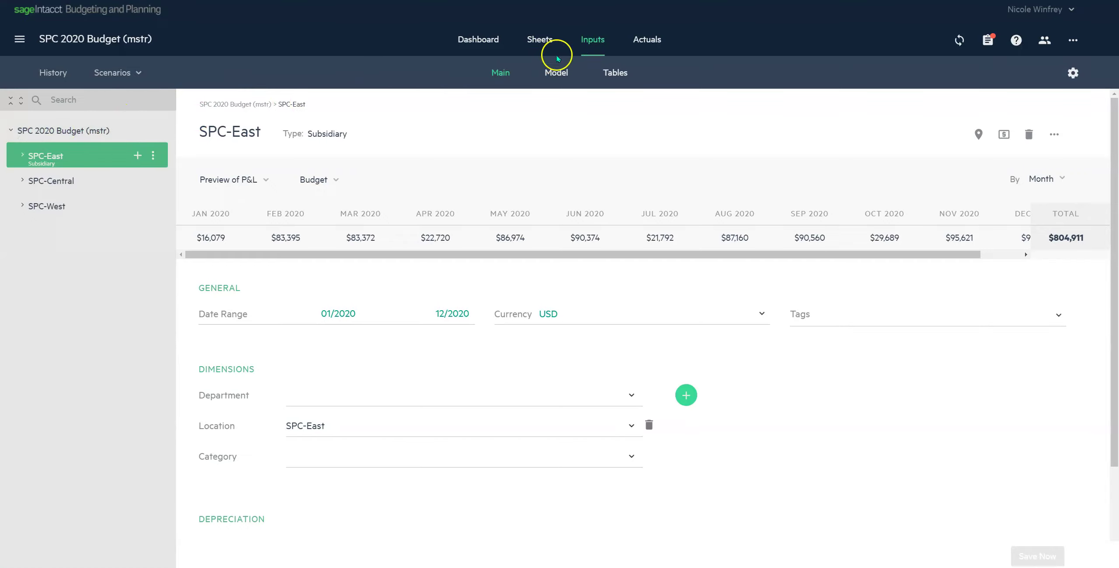
left_click(21, 156)
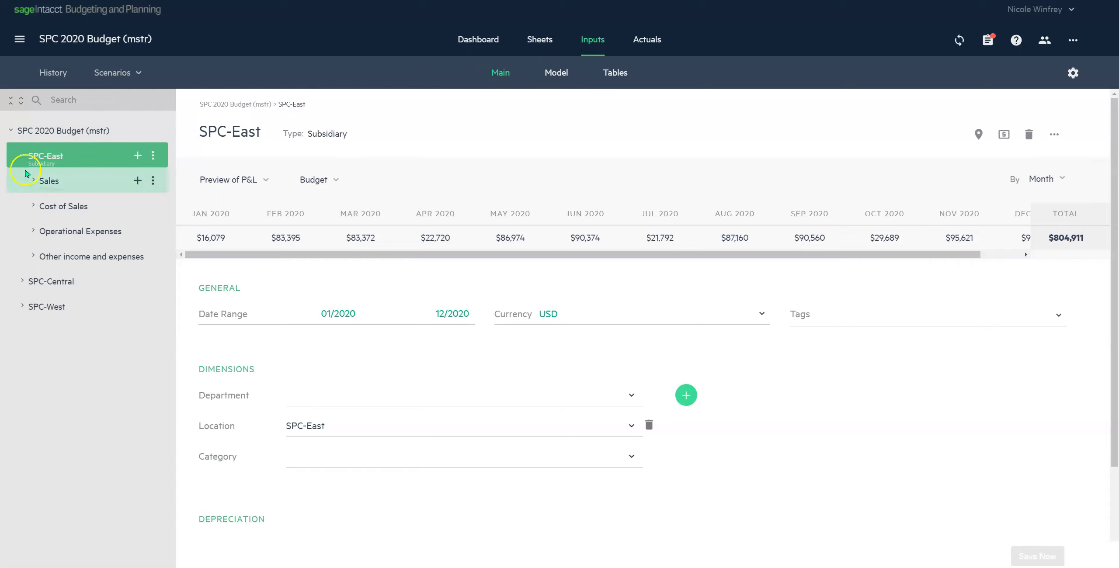
left_click(33, 182)
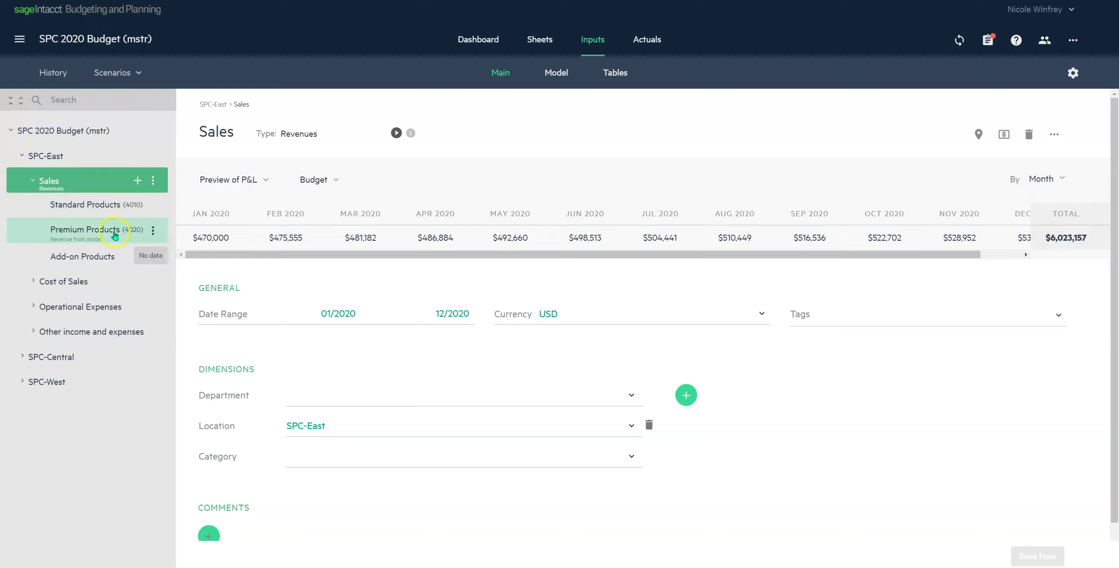
left_click(115, 267)
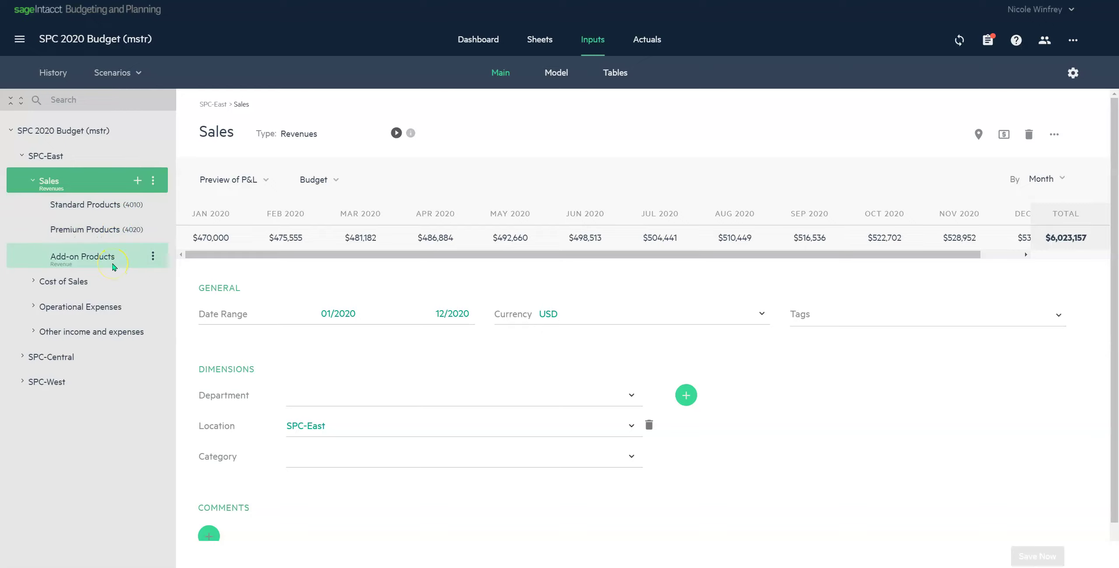
left_click(103, 205)
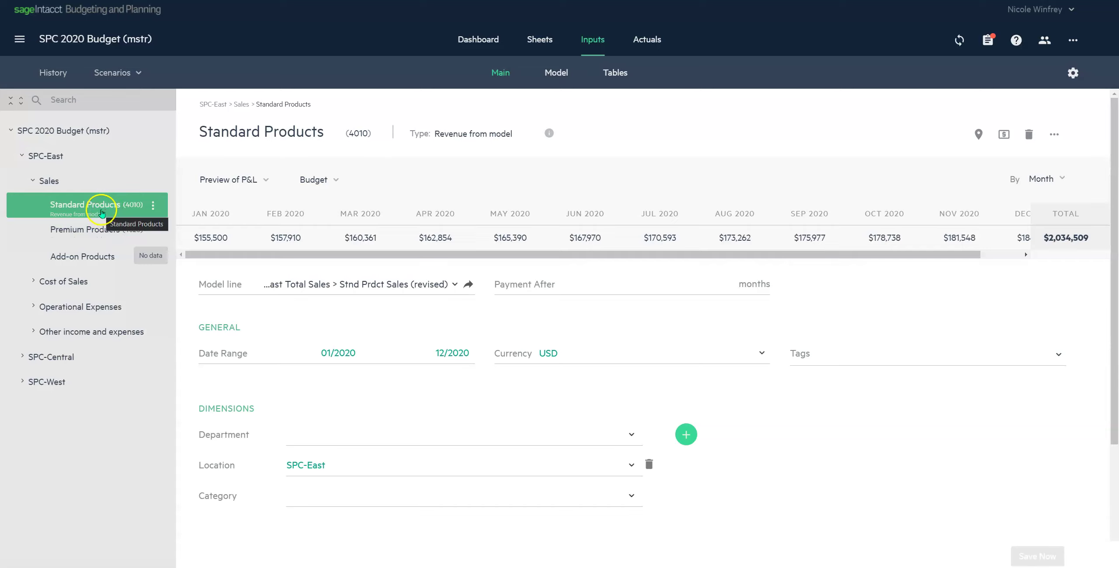
left_click(108, 262)
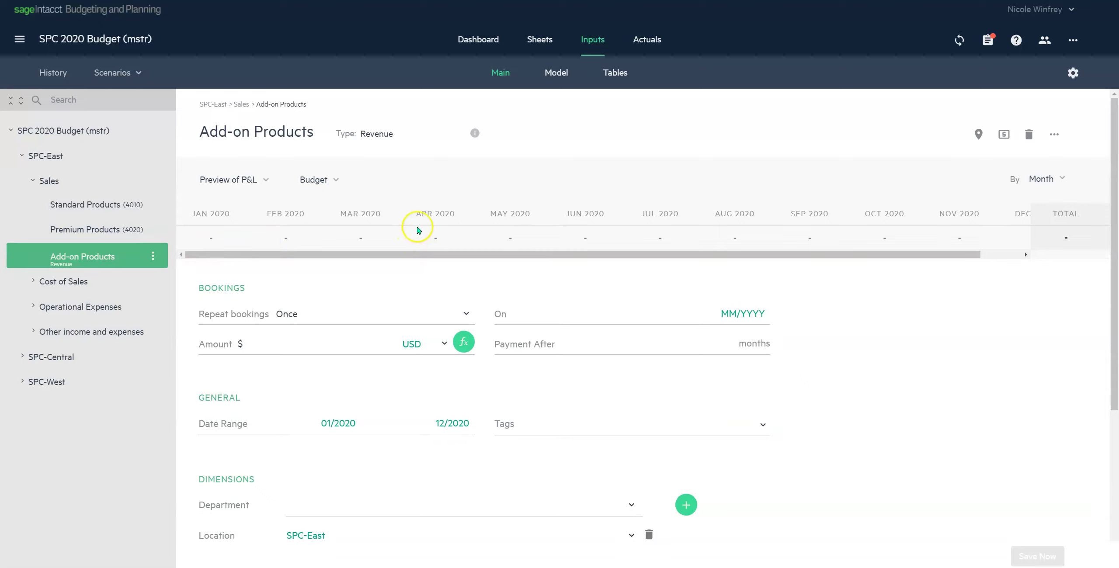
Step: Look through the revenue types available for the Add-on Products line, keeping the Revenue type
left_click(446, 135)
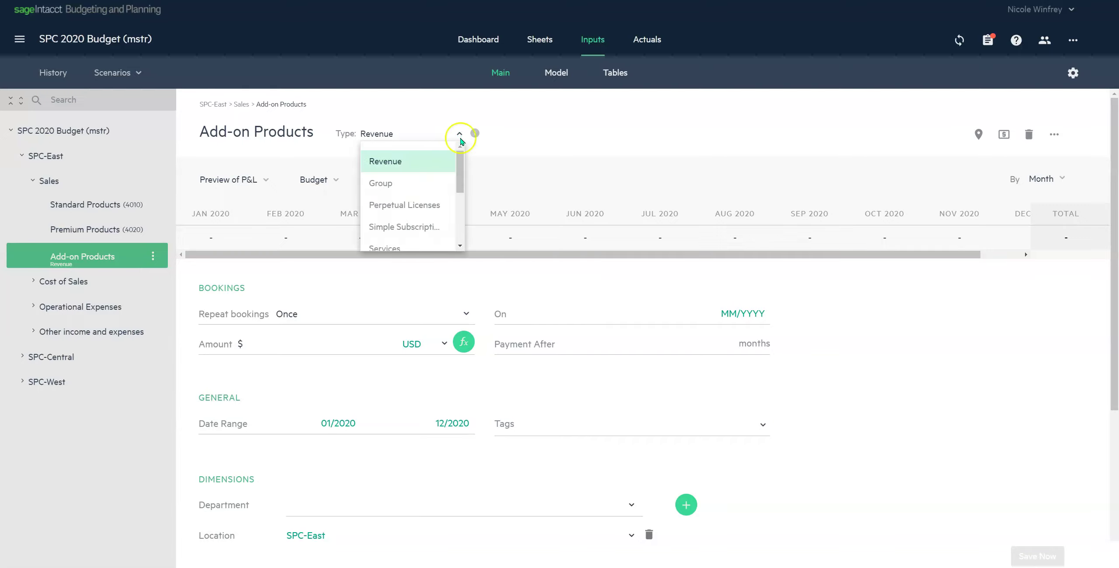
mouse_move(461, 160)
left_mouse_down()
mouse_move(462, 187)
mouse_move(461, 156)
left_mouse_up()
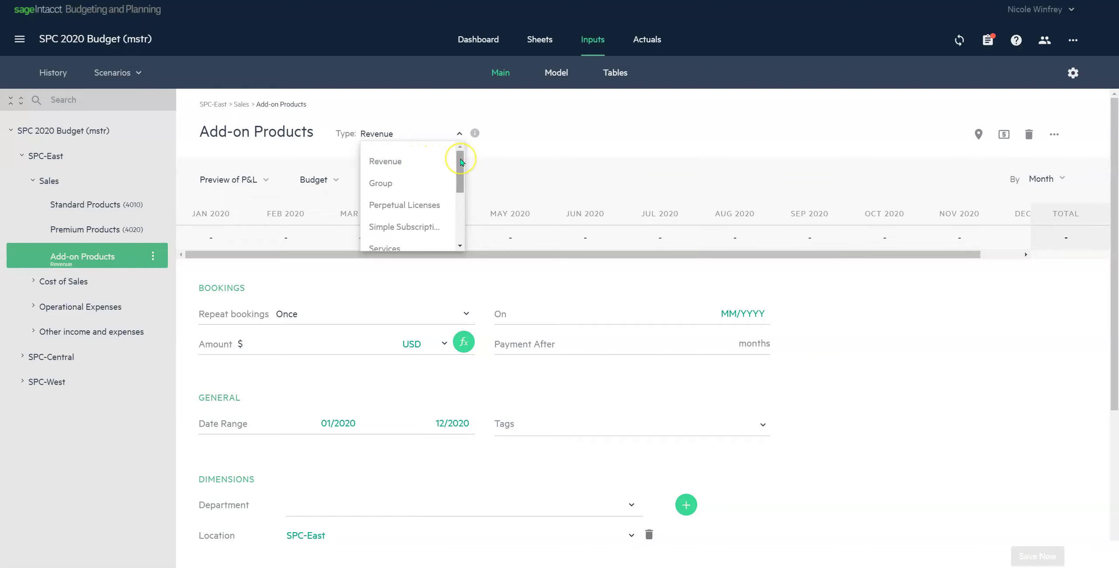
left_click_drag(460, 160, 464, 176)
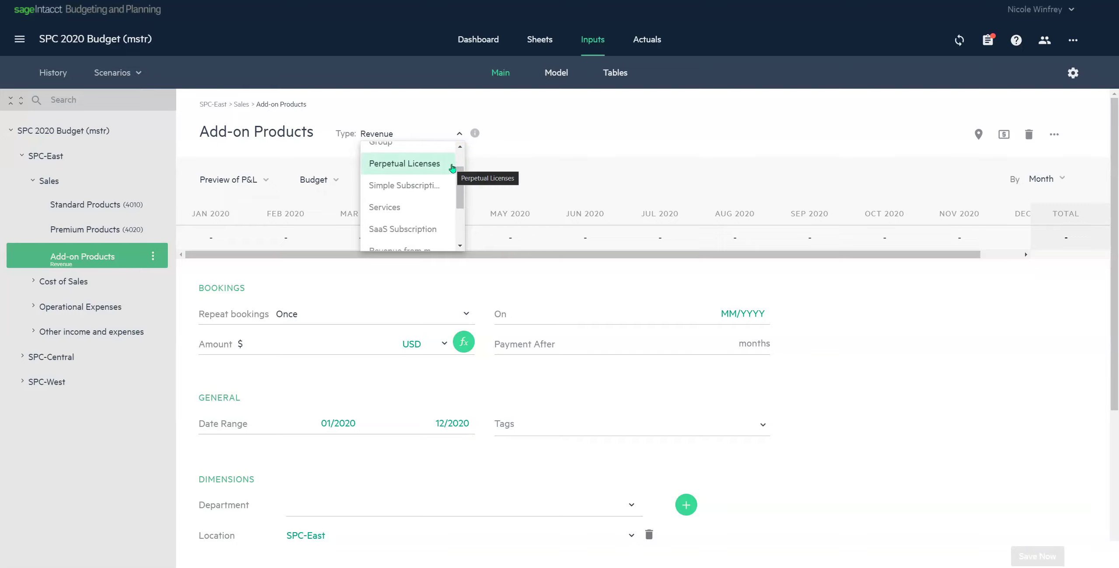
left_click(442, 183)
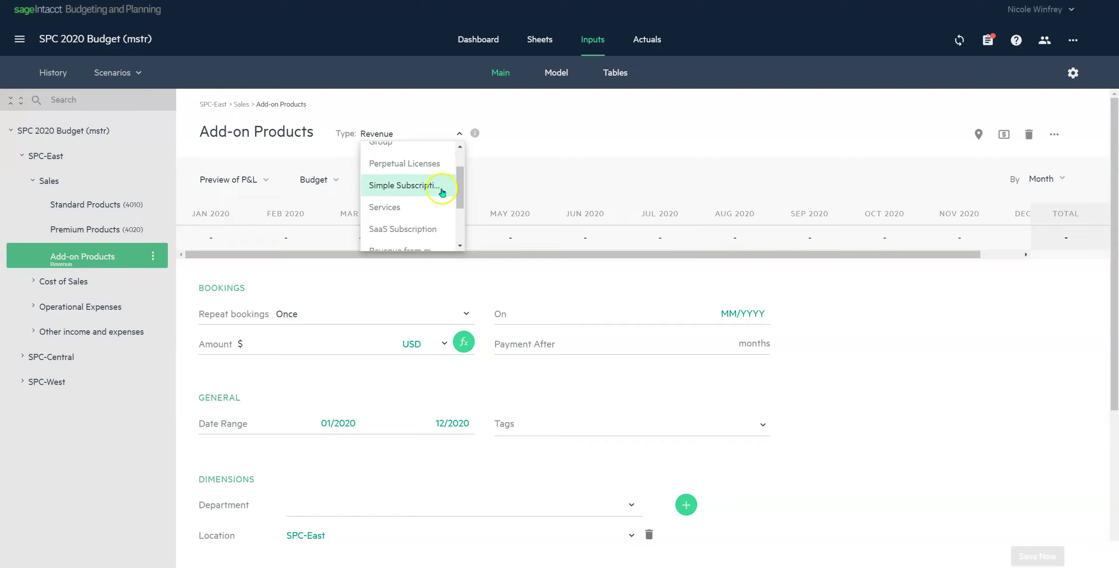
left_click_drag(460, 188, 460, 197)
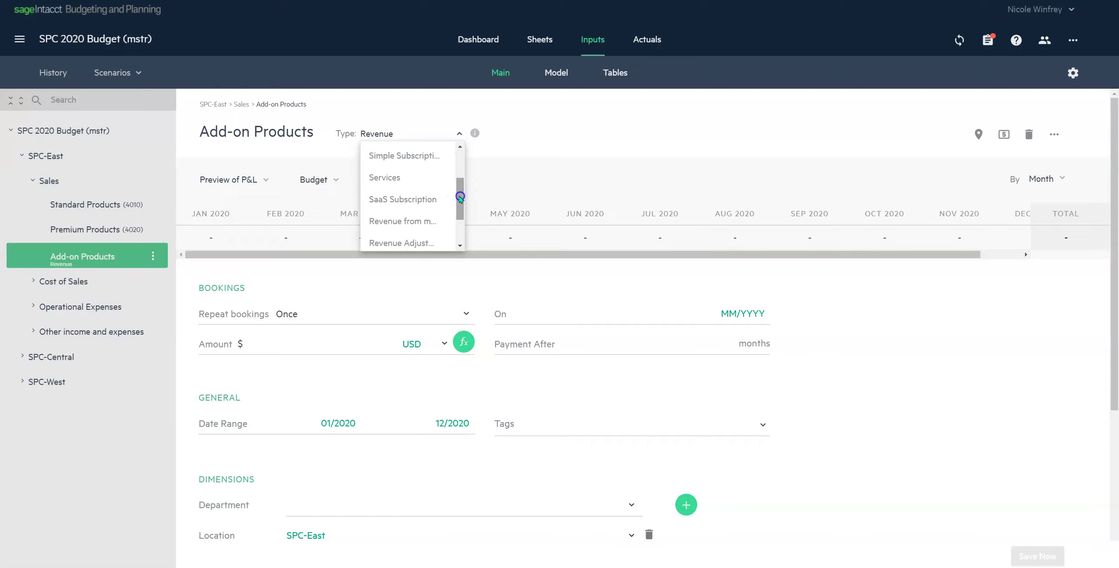
left_click(440, 176)
left_click_drag(461, 188, 459, 156)
left_click(477, 155)
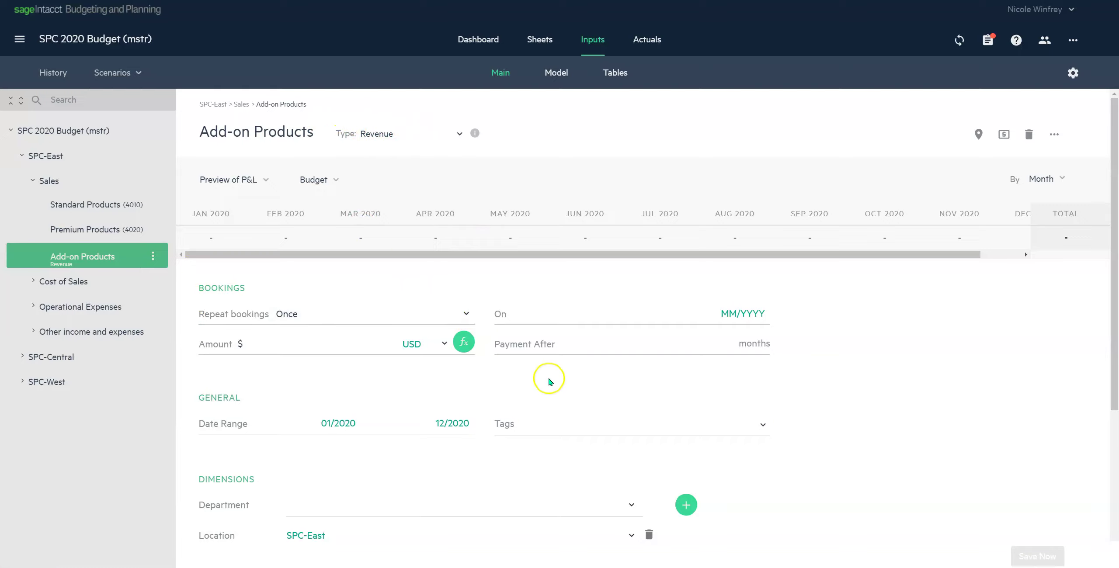
Step: Set the Add-on Products bookings to repeat quarterly with an amount of $10,000
left_click(464, 314)
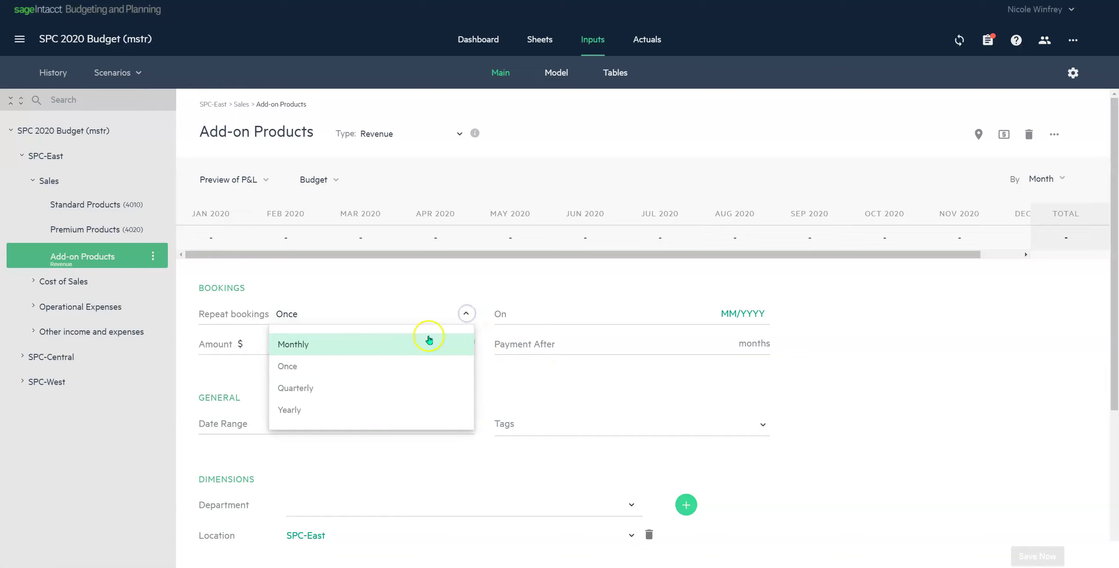
left_click(414, 388)
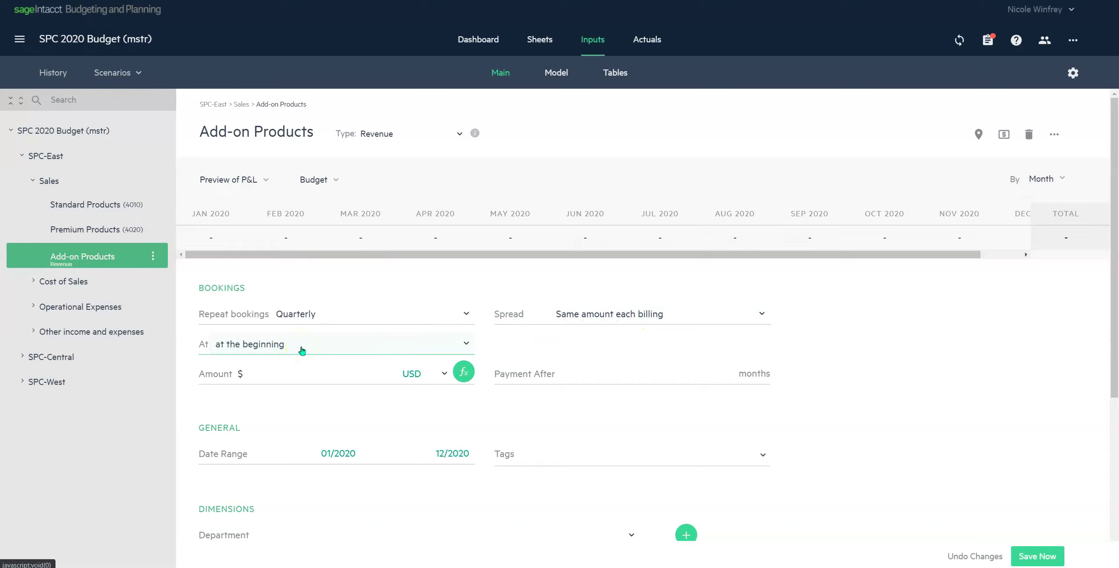
left_click(301, 372)
type("10")
left_click(312, 401)
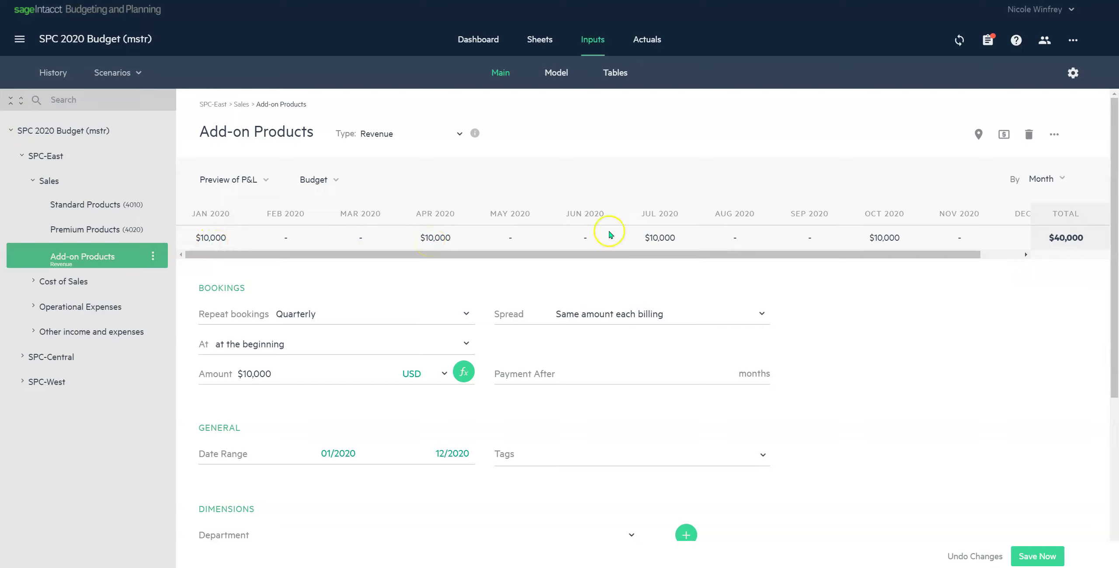
left_click(504, 374)
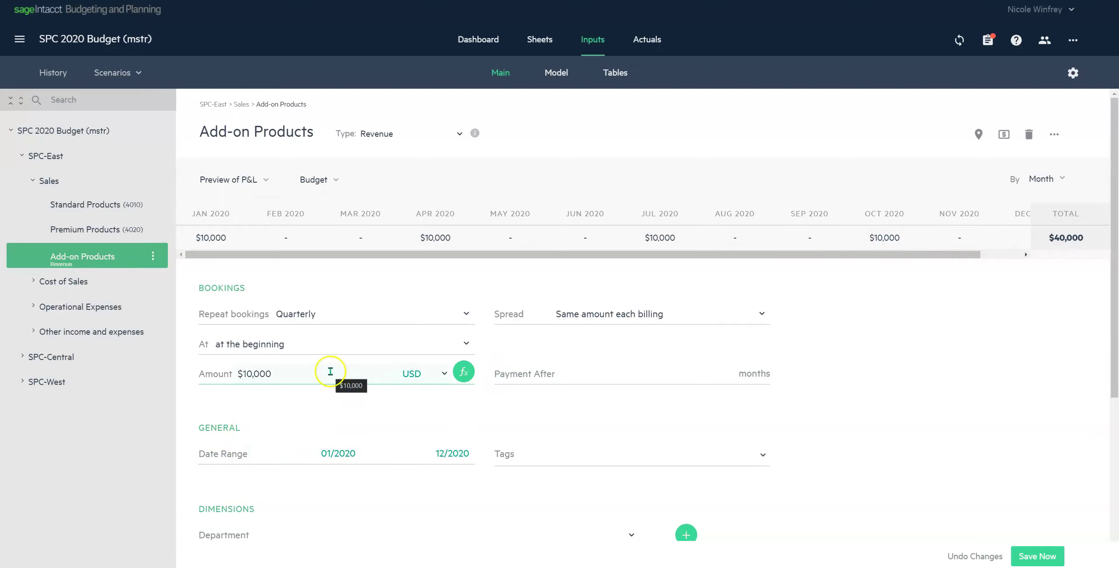
Step: Add a second department row to the Add-on Products dimensions and allocate 95% to the Sales department
scroll(356, 479, "down", 2)
scroll(354, 472, "down", 4)
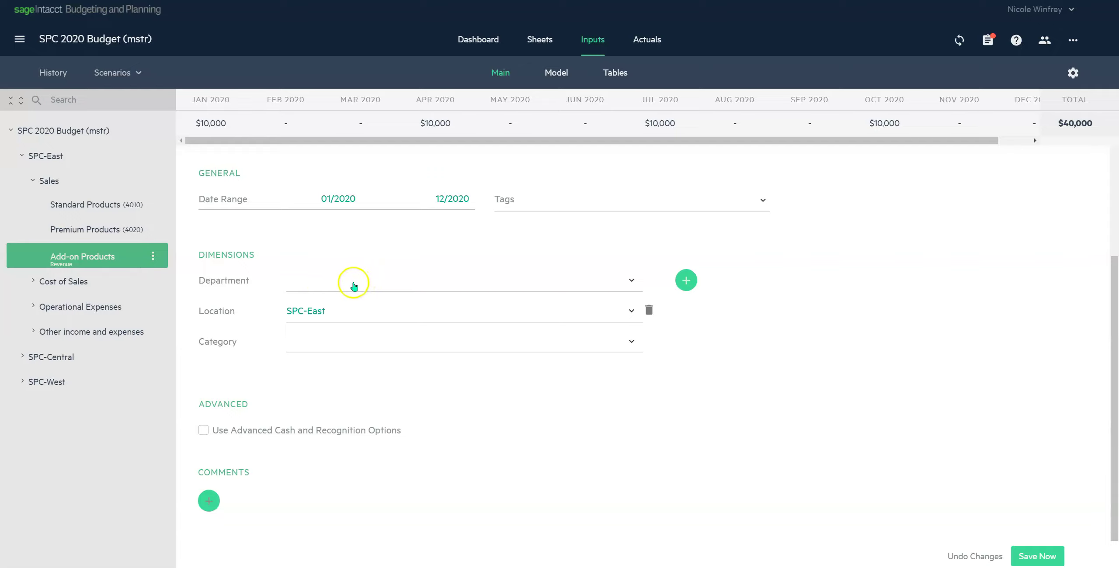
left_click(687, 281)
left_click(568, 283)
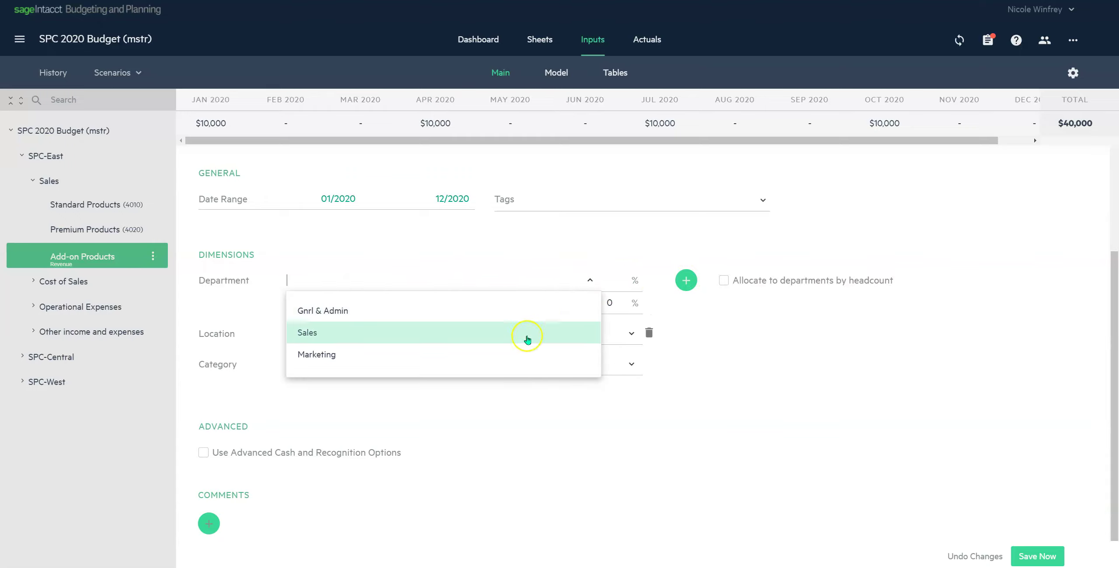
left_click(524, 340)
left_click(607, 282)
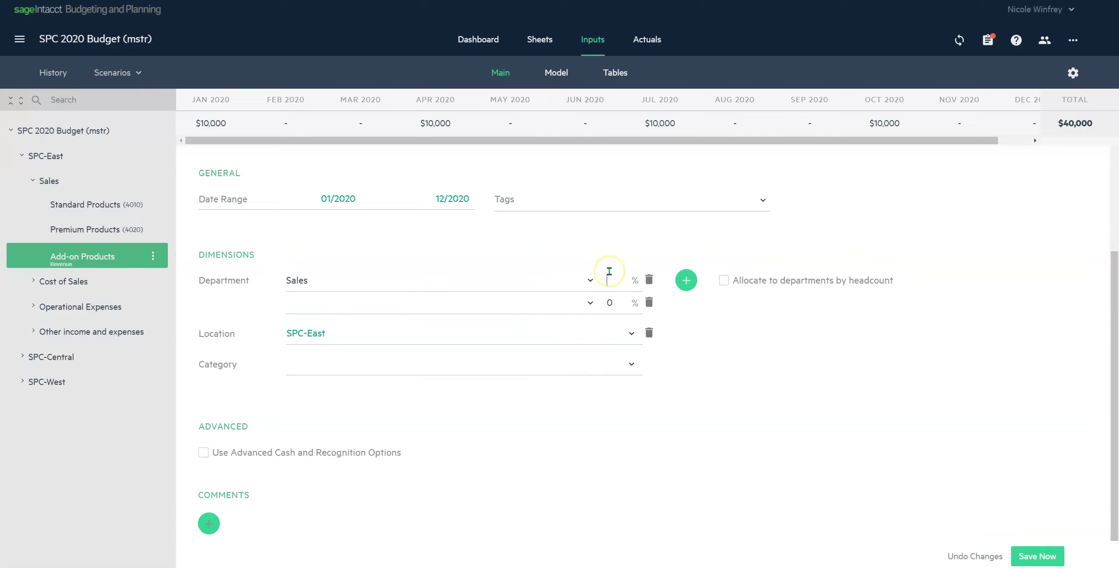
type("95")
Step: Allocate 5% of Add-on Products to the Marketing department and save the budget line
left_click(502, 307)
left_click(489, 353)
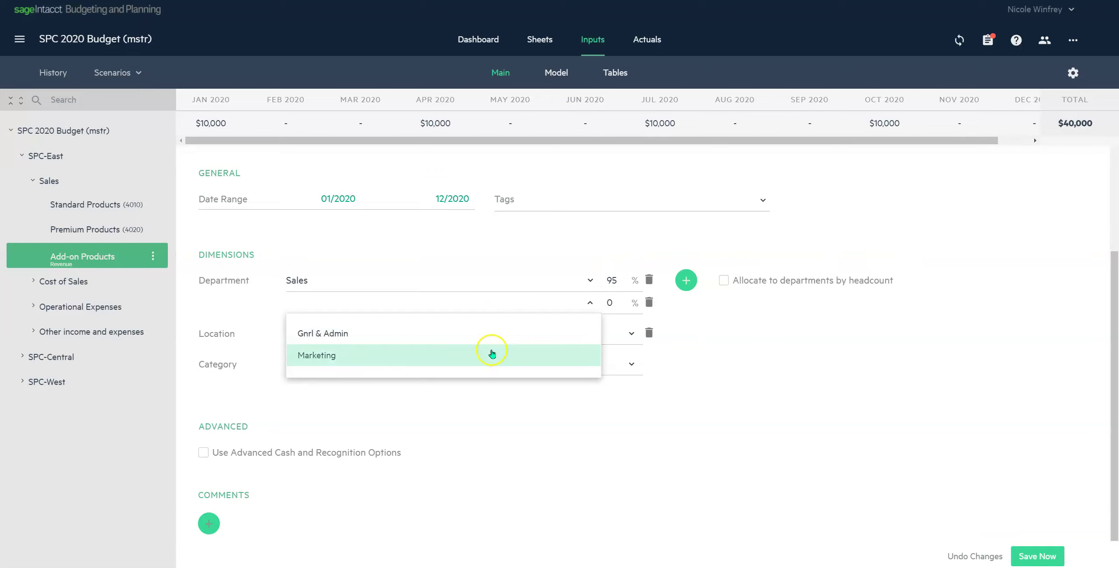
left_click_drag(617, 300, 524, 312)
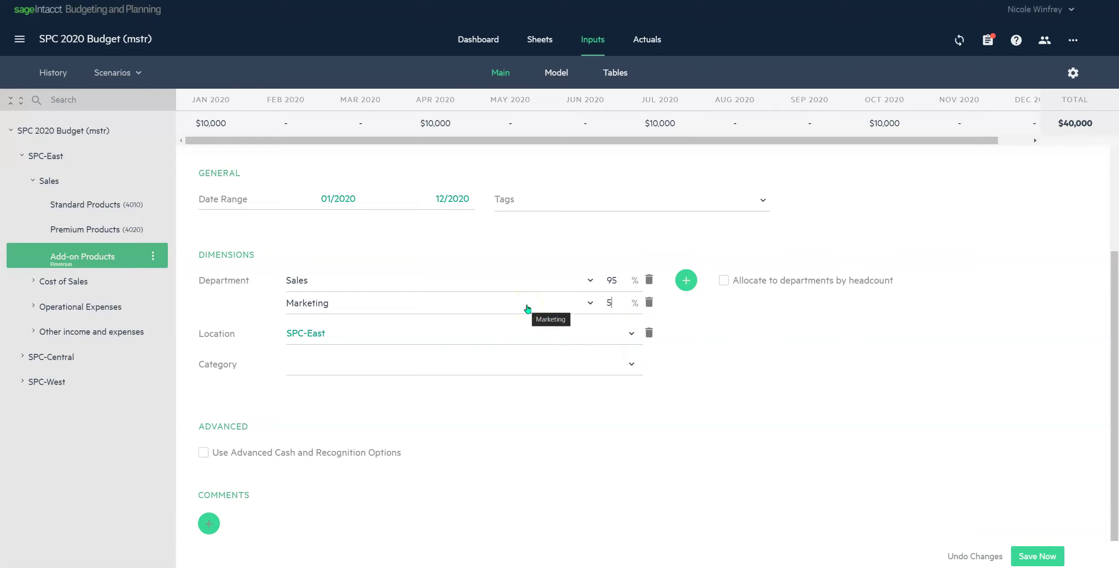
left_click(785, 393)
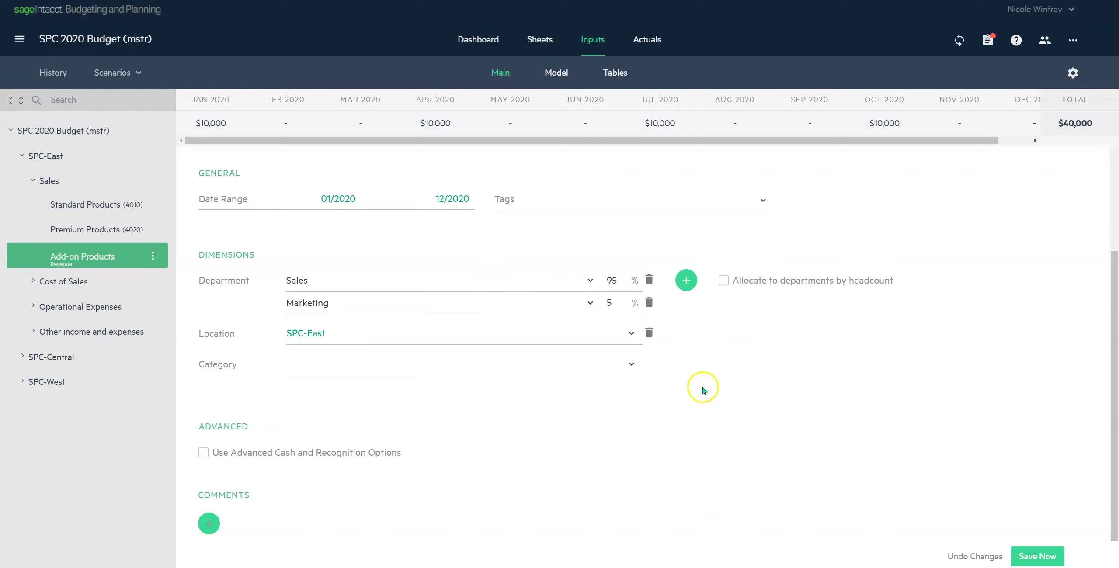
left_click(1035, 557)
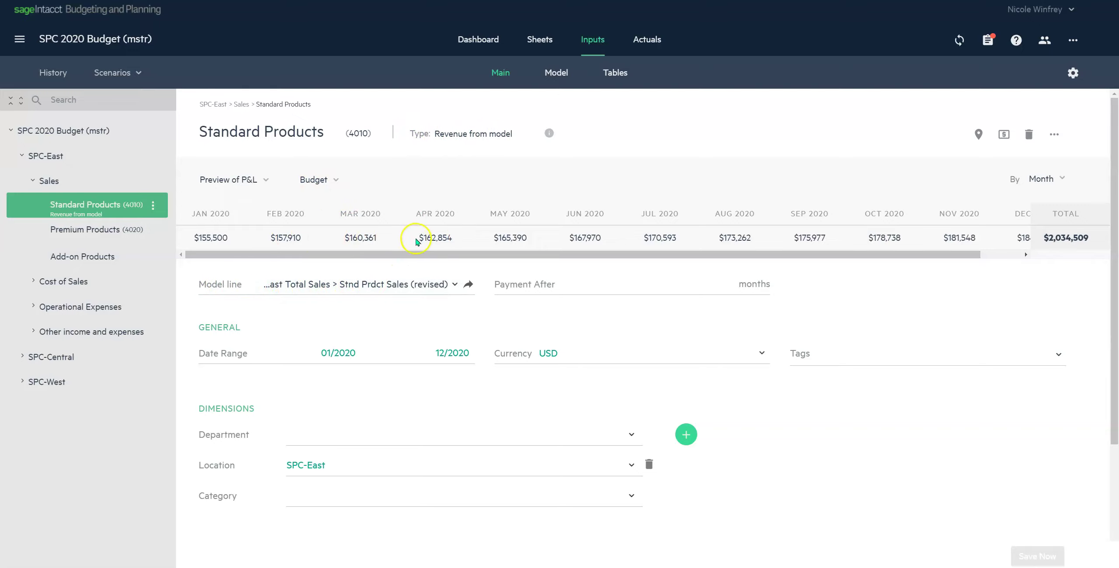
Step: Trace the Standard Products line to its linked model, and review the Standard Prdcts model's fixed assumptions and Item-101 # Units
left_click(468, 286)
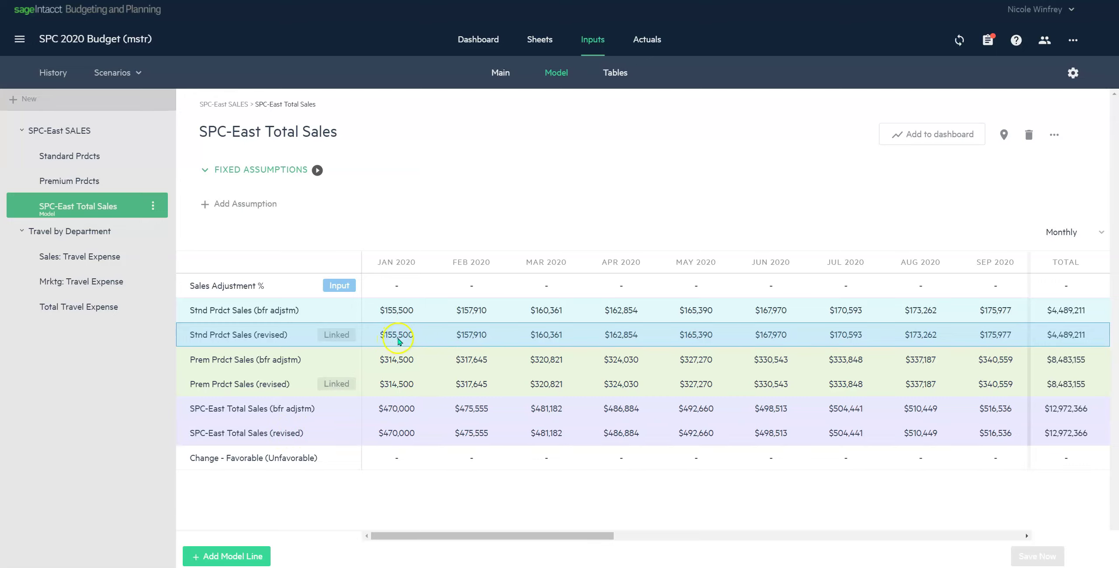
left_click(89, 160)
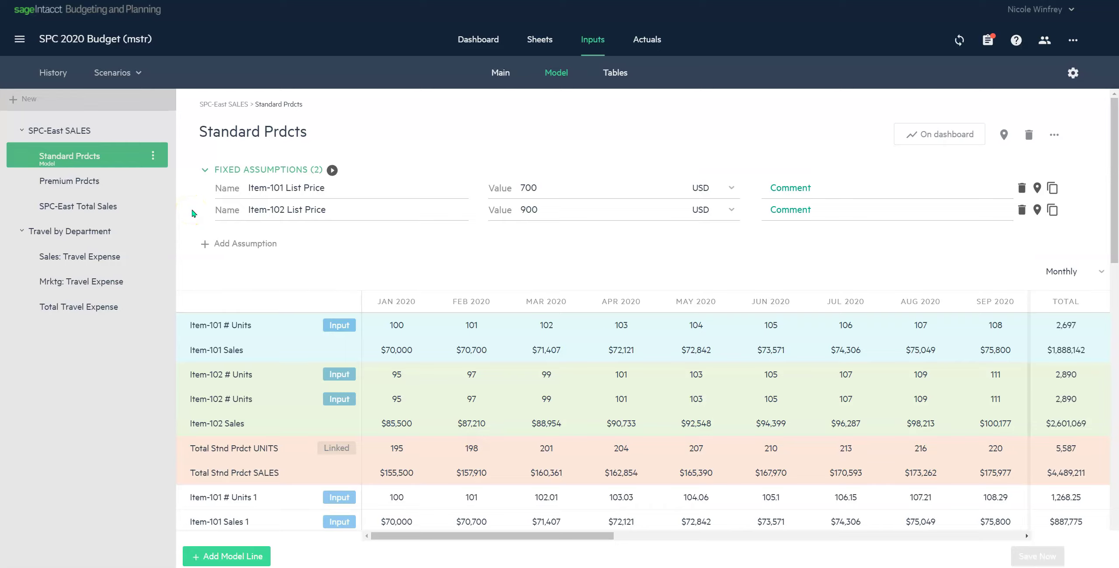
left_click(204, 195)
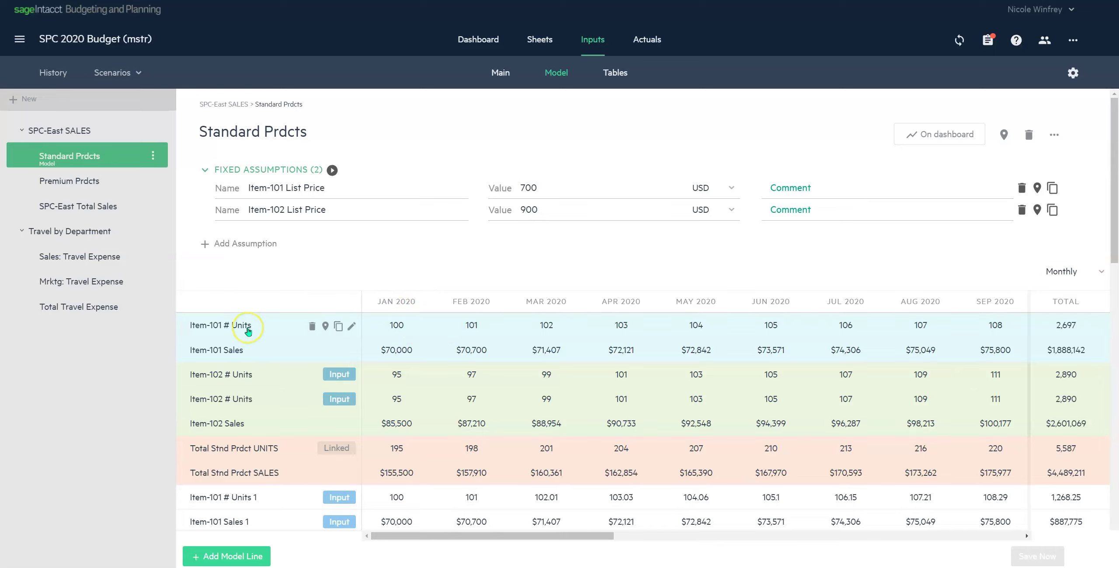
left_click(406, 330)
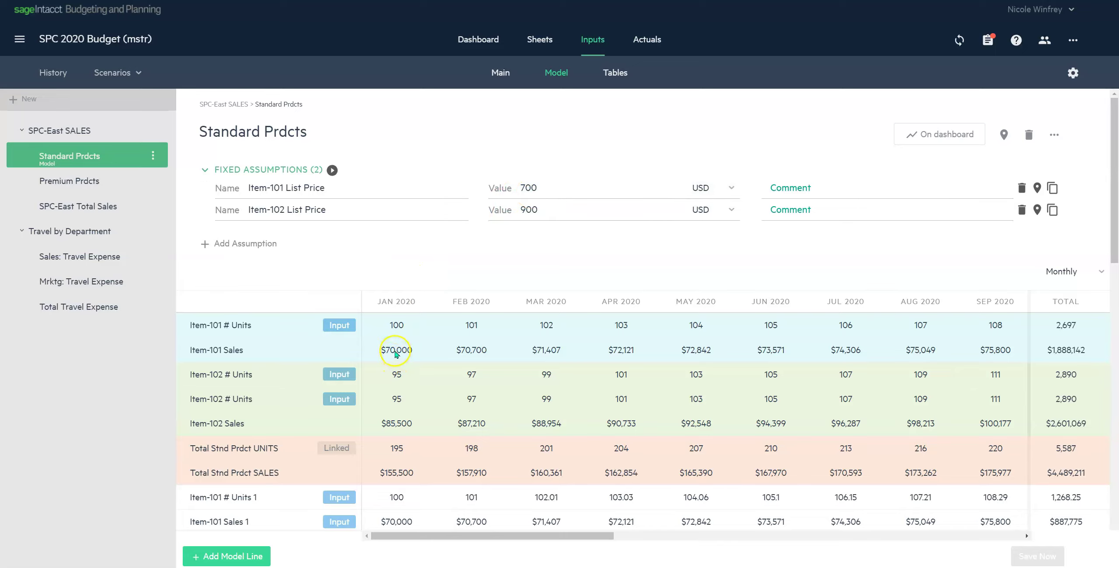
Step: Inspect the Item-101 Sales line's ROUND formula in the formula builder, then close and save the line with its existing settings
mouse_move(352, 353)
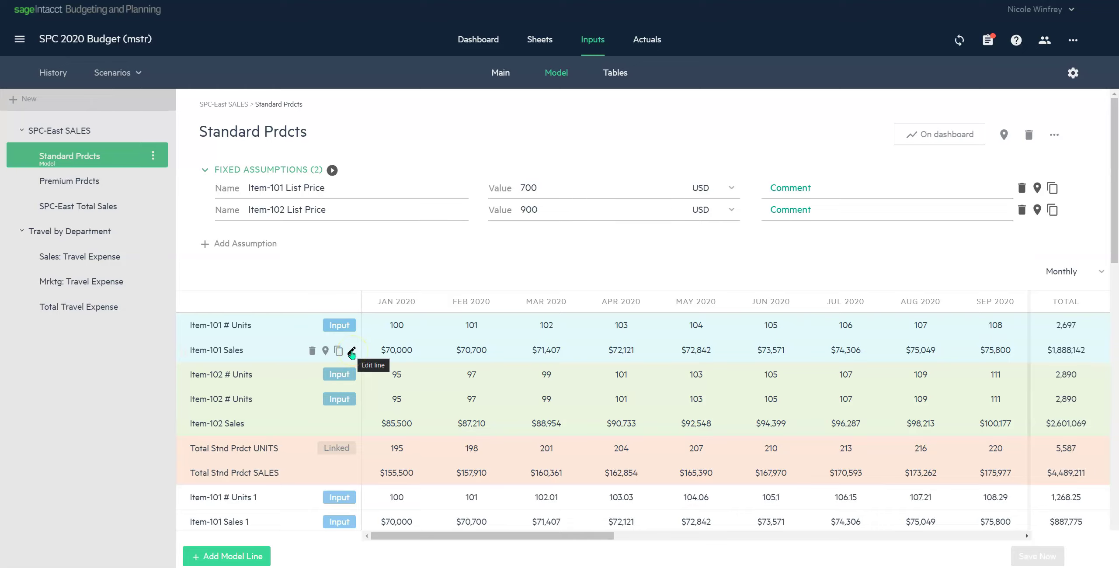
left_click(352, 353)
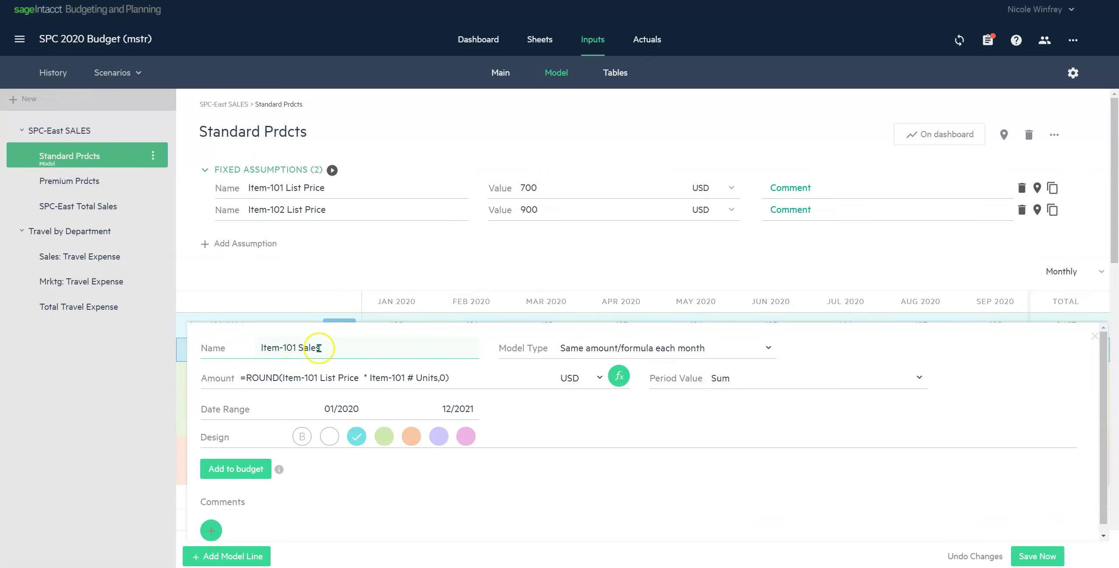
left_click(344, 370)
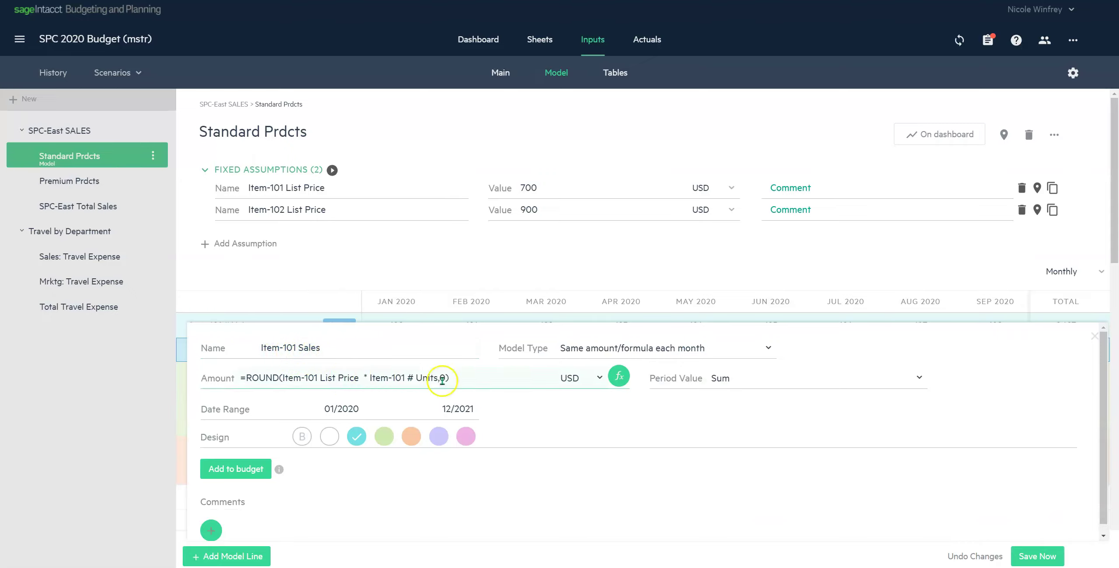
left_click(619, 378)
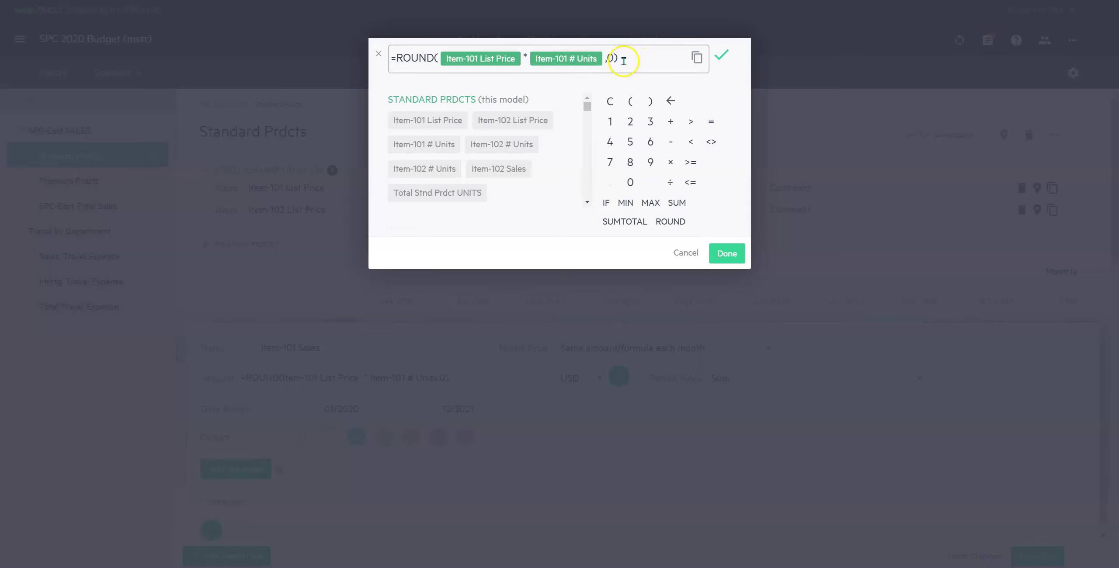
left_click(725, 253)
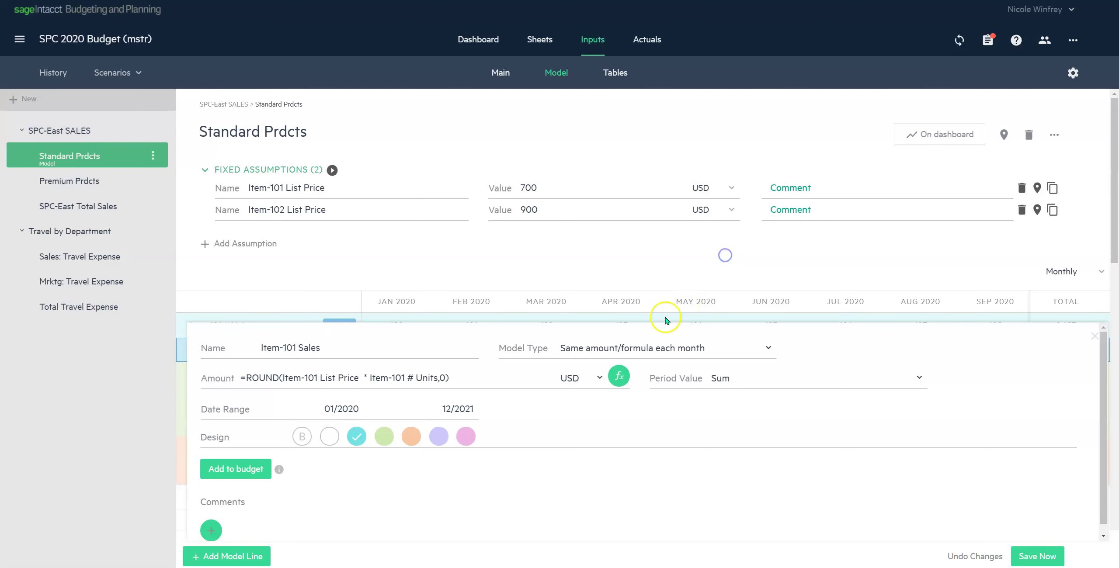
left_click(1037, 557)
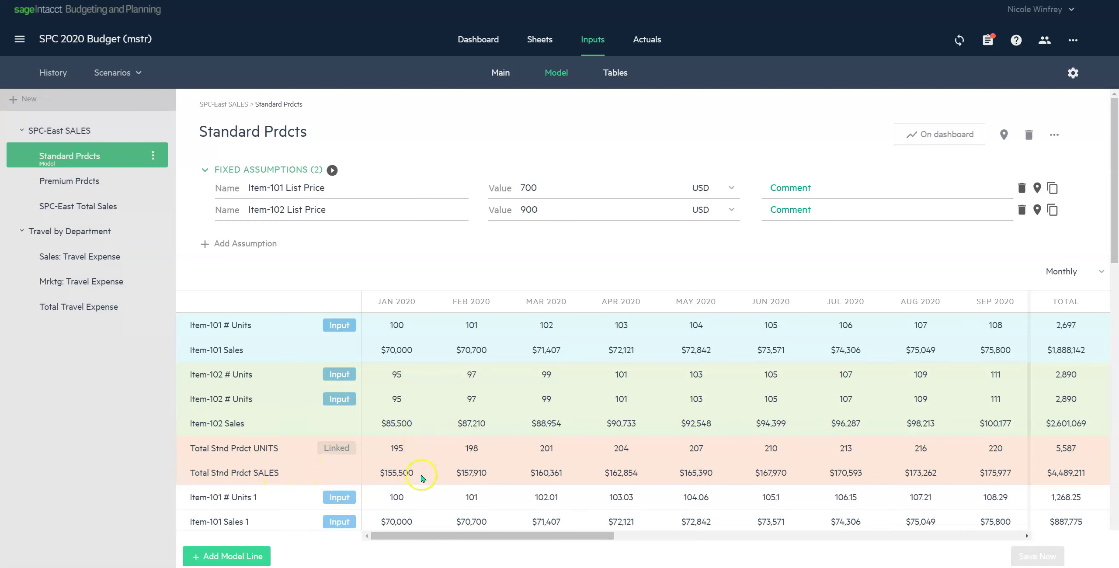
Step: View the budget map of Stnd Prdct Sales (revised) in the SPC-East Total Sales model and return to the Standard Products budget line
left_click(118, 204)
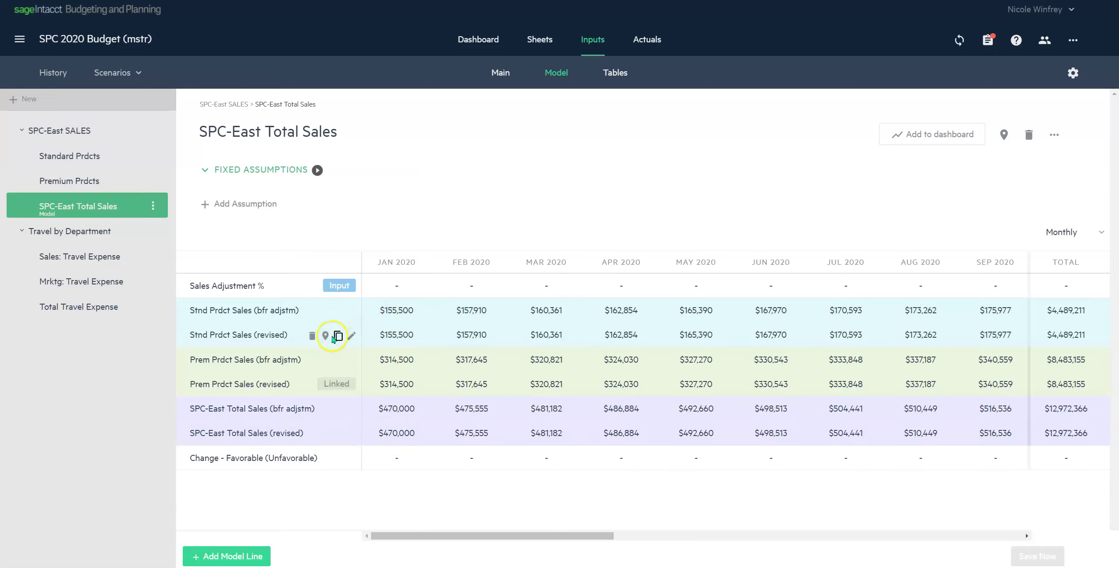
left_click(325, 336)
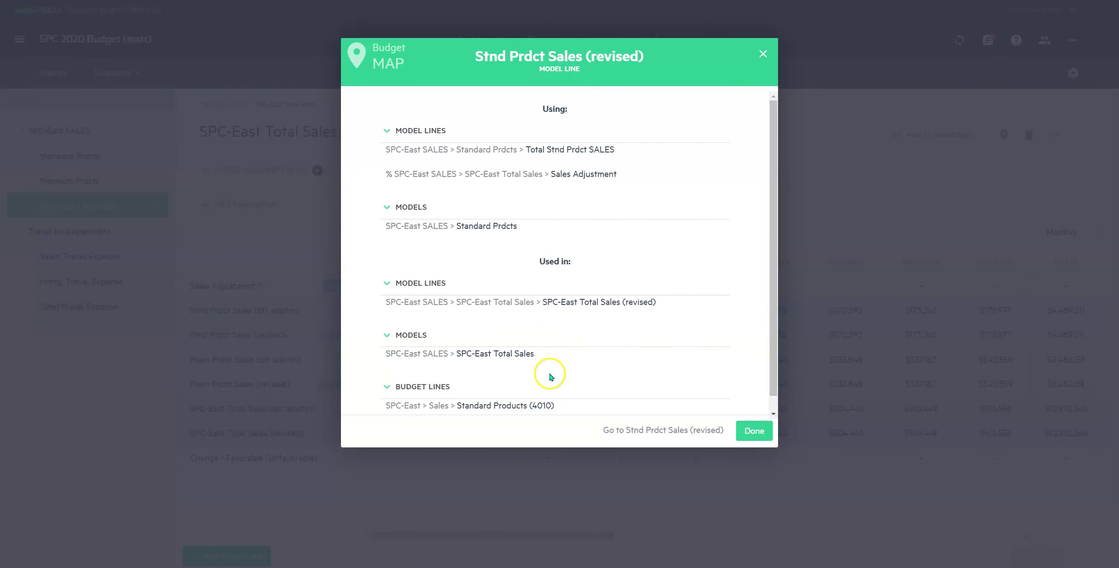
scroll(550, 377, "down", 1)
left_click(651, 396)
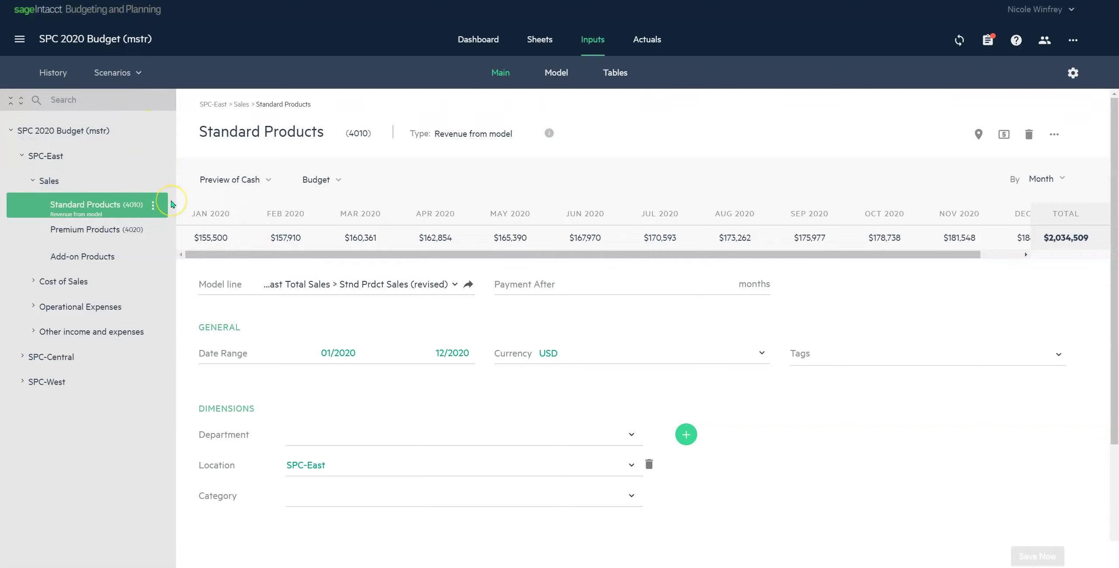
left_click(238, 221)
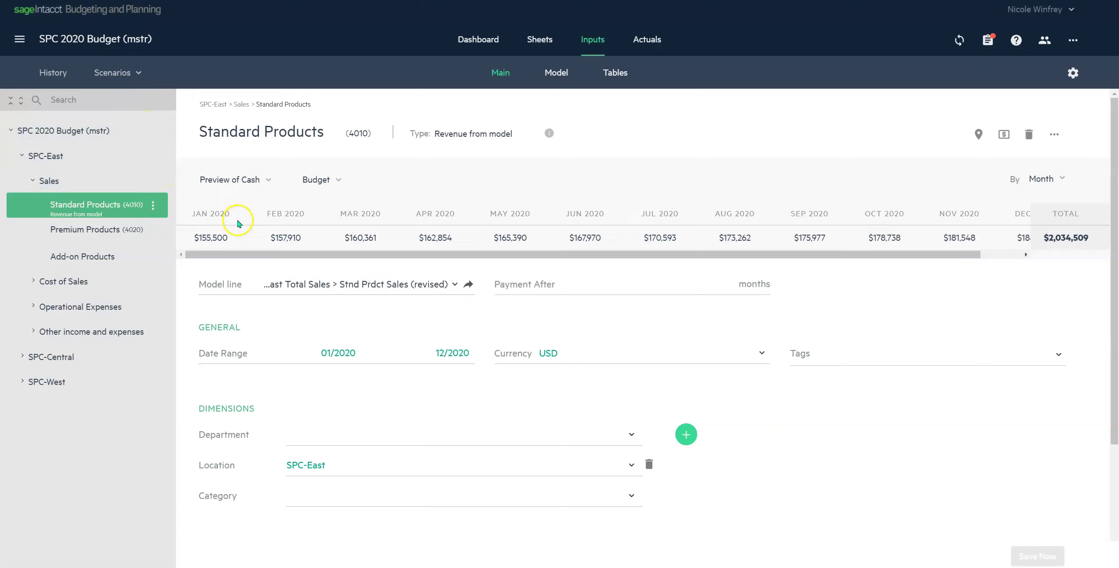